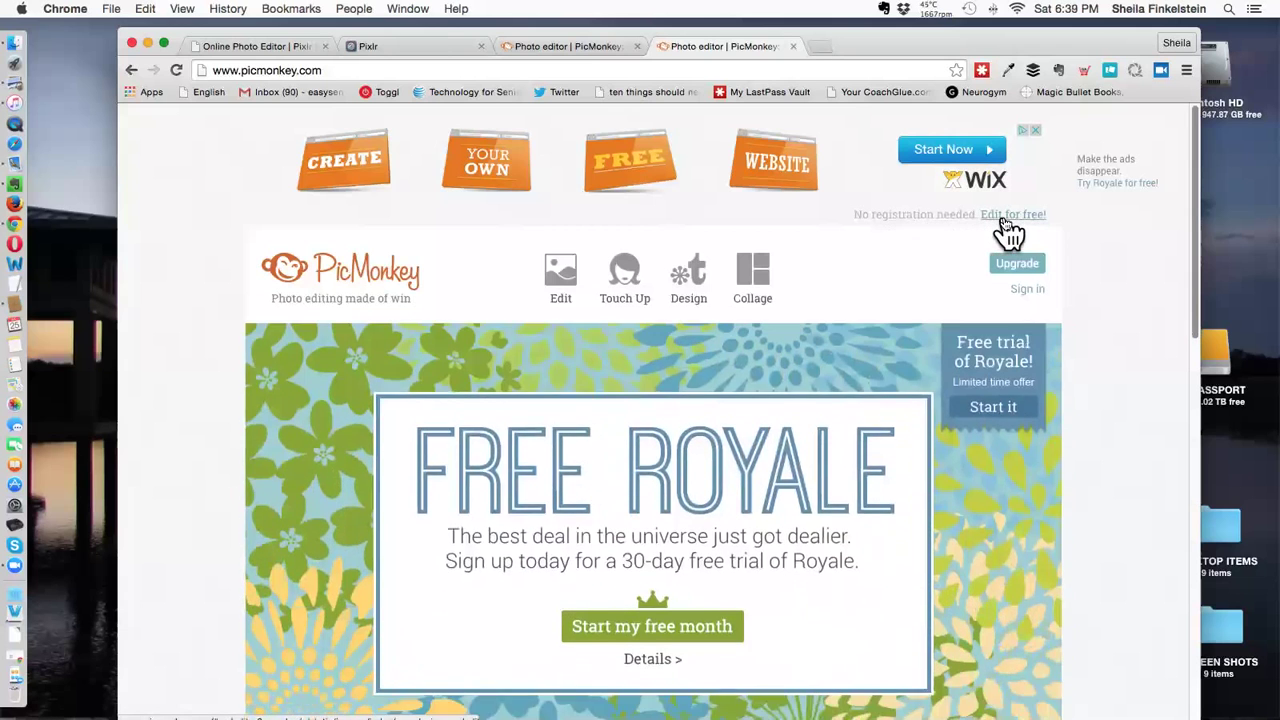
Launch the PicMonkey editor with 'Edit for free!' on picmonkey.com
left_click(1004, 221)
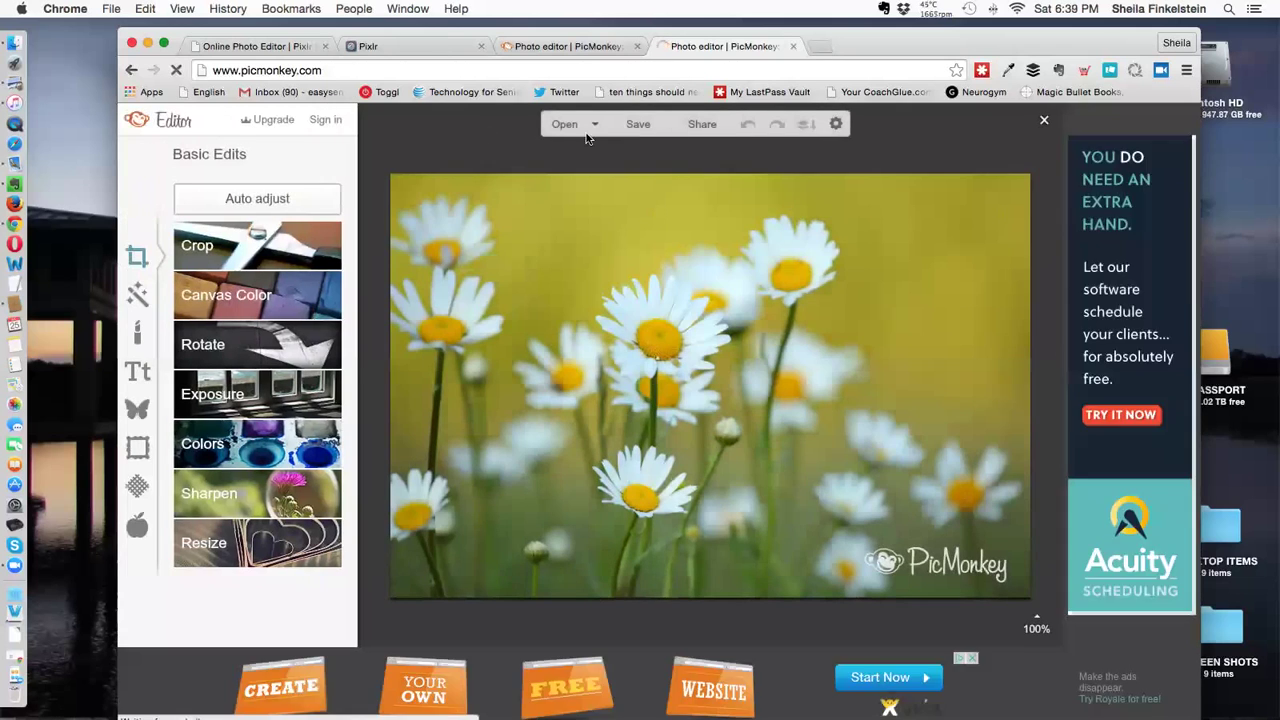
Load v7-11-iris-backlit1-3-11.jpg from the computer in place of the sample daisy
left_click(594, 126)
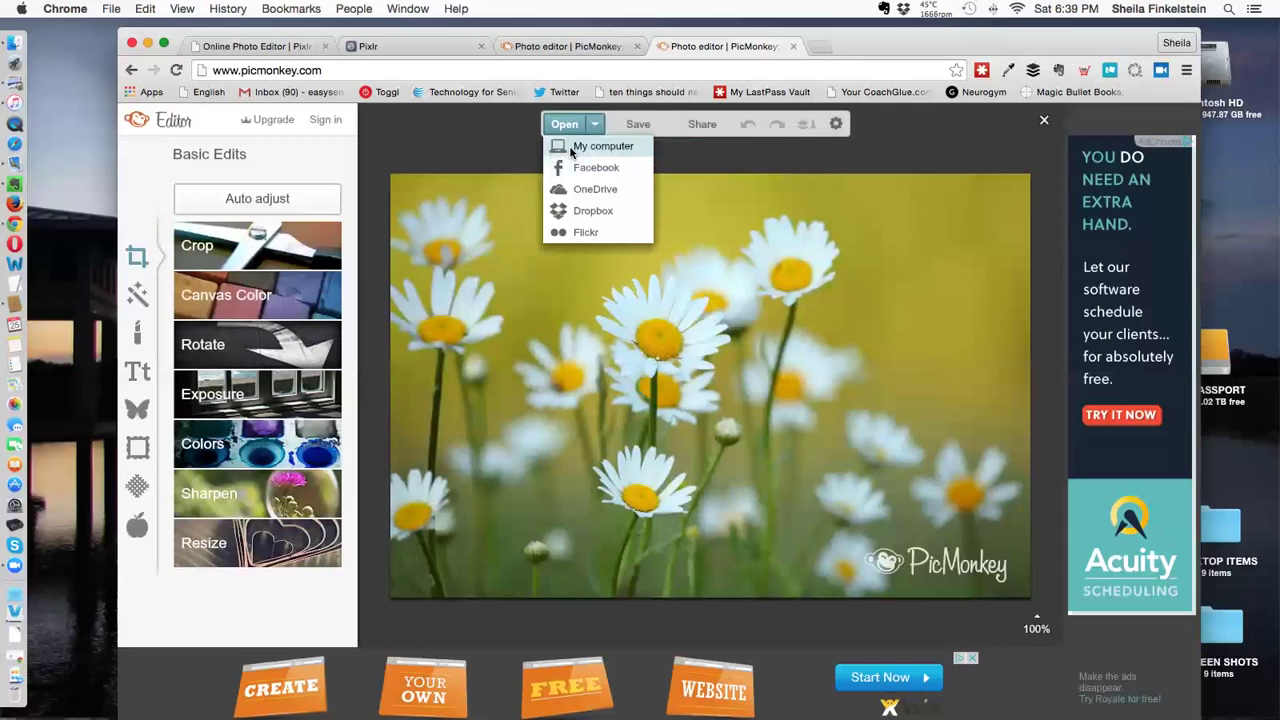
left_click(571, 151)
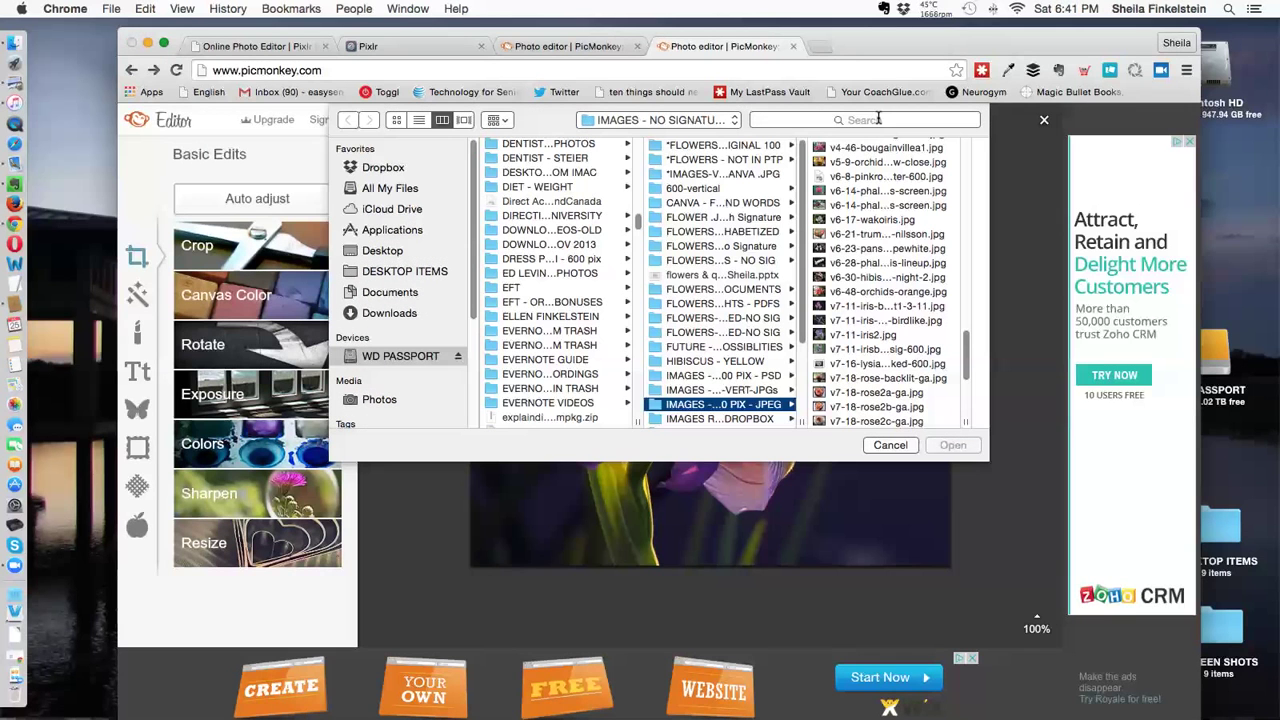
left_click(878, 307)
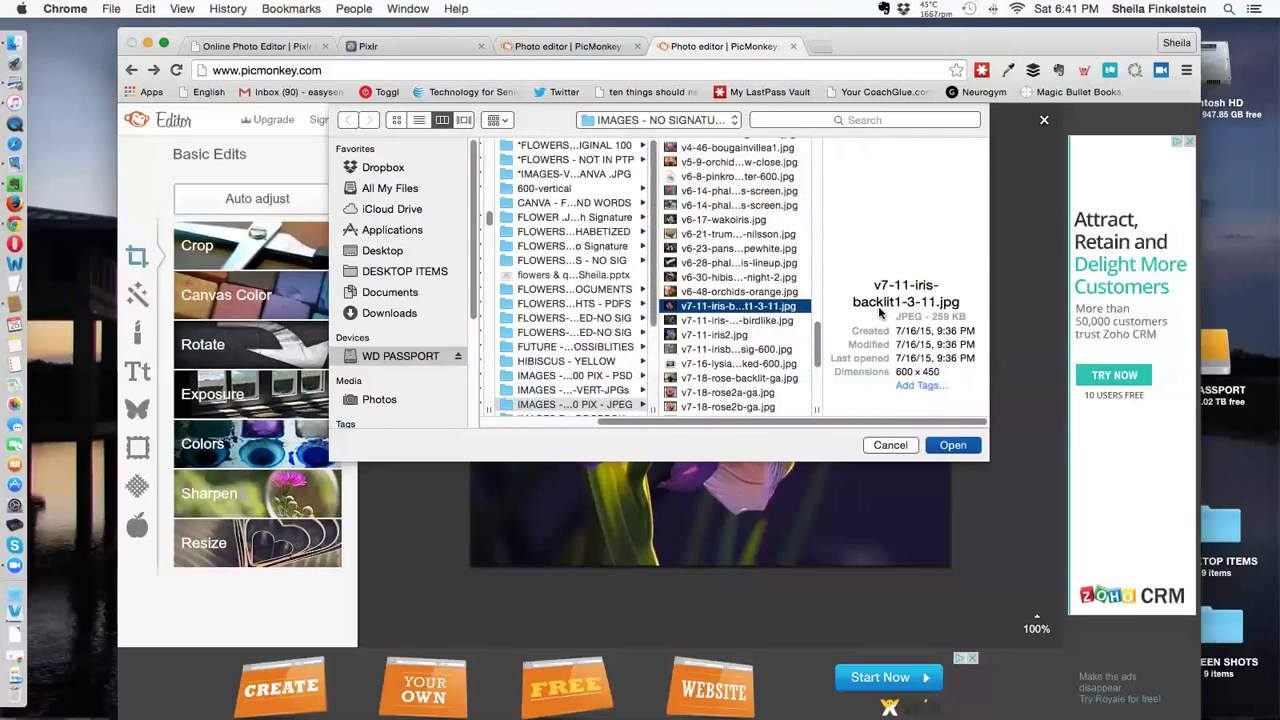
left_click(952, 445)
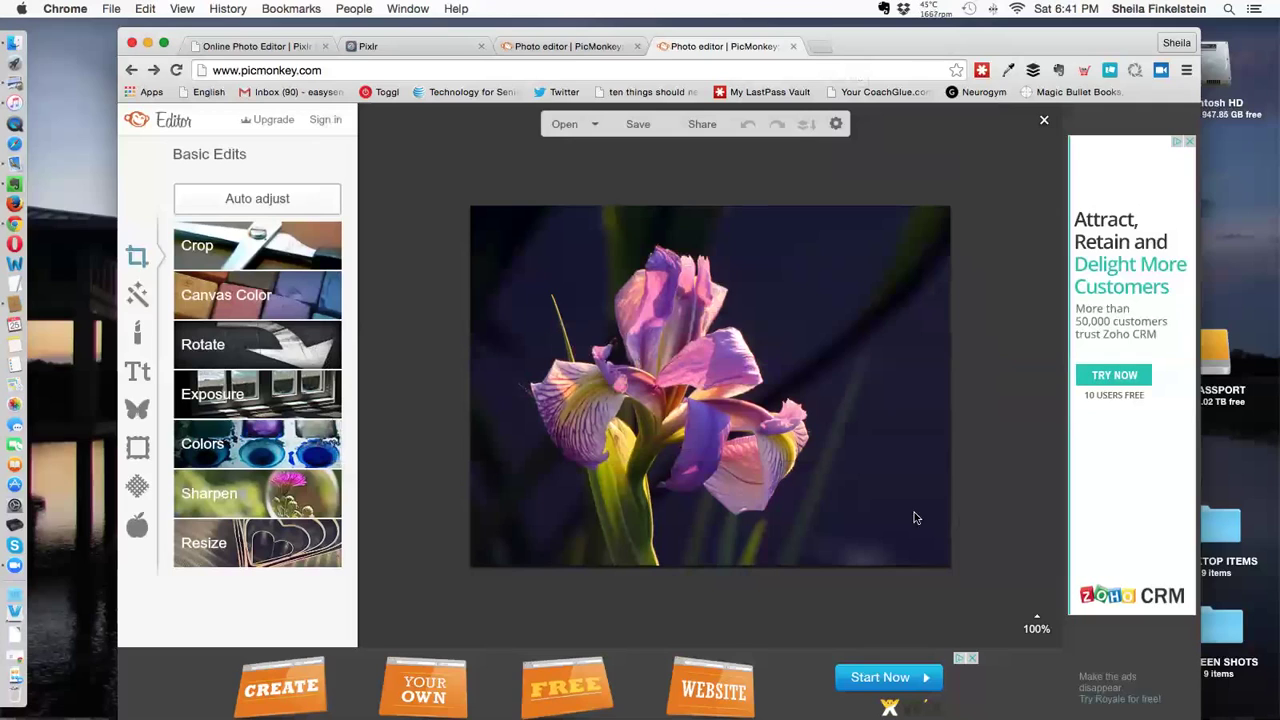
Show the Overlays tool and expand its Geometric shapes category
left_click(135, 414)
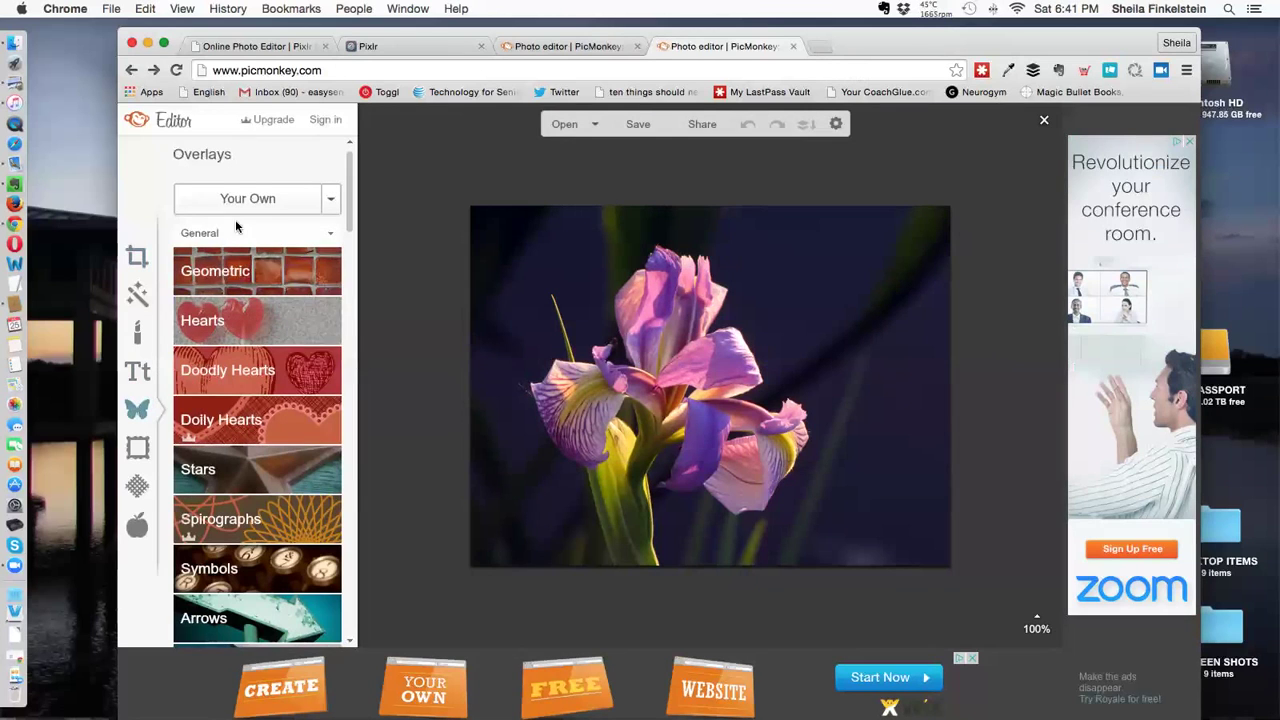
left_click(227, 278)
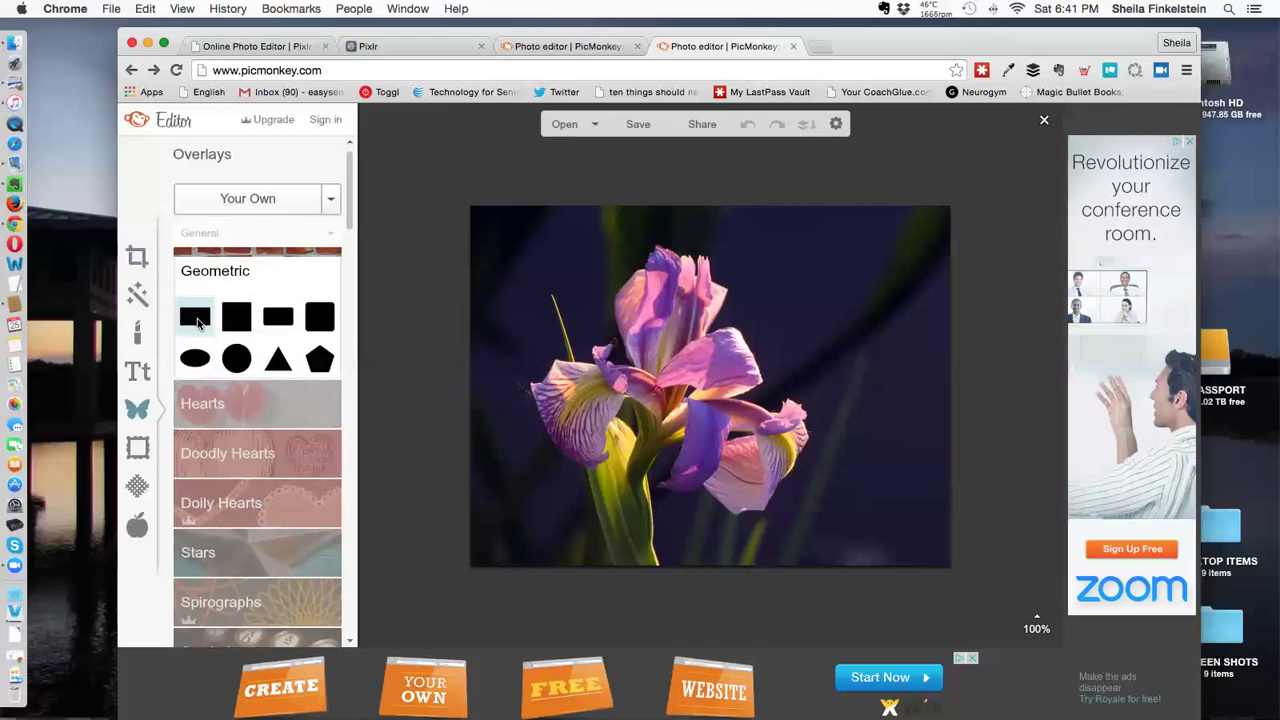
Add a rectangle filled lilac aa88aa and stretch it into a band along the photo bottom
left_click(196, 318)
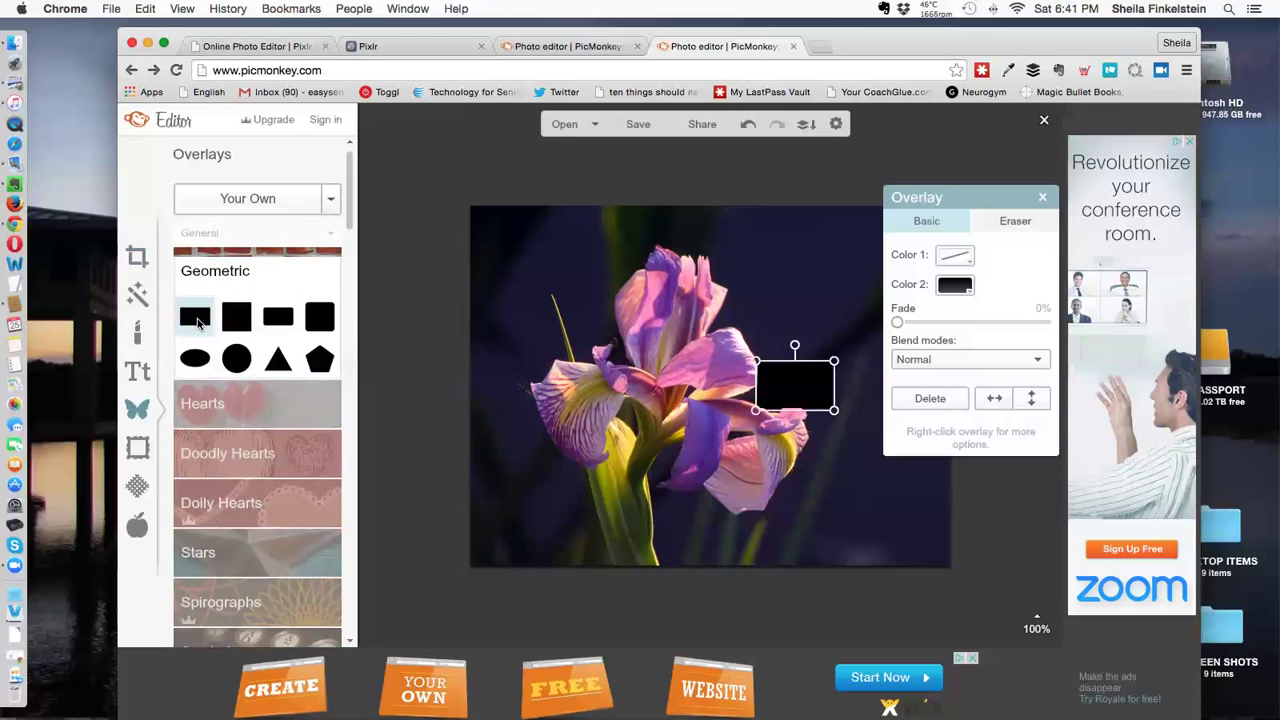
left_click(968, 288)
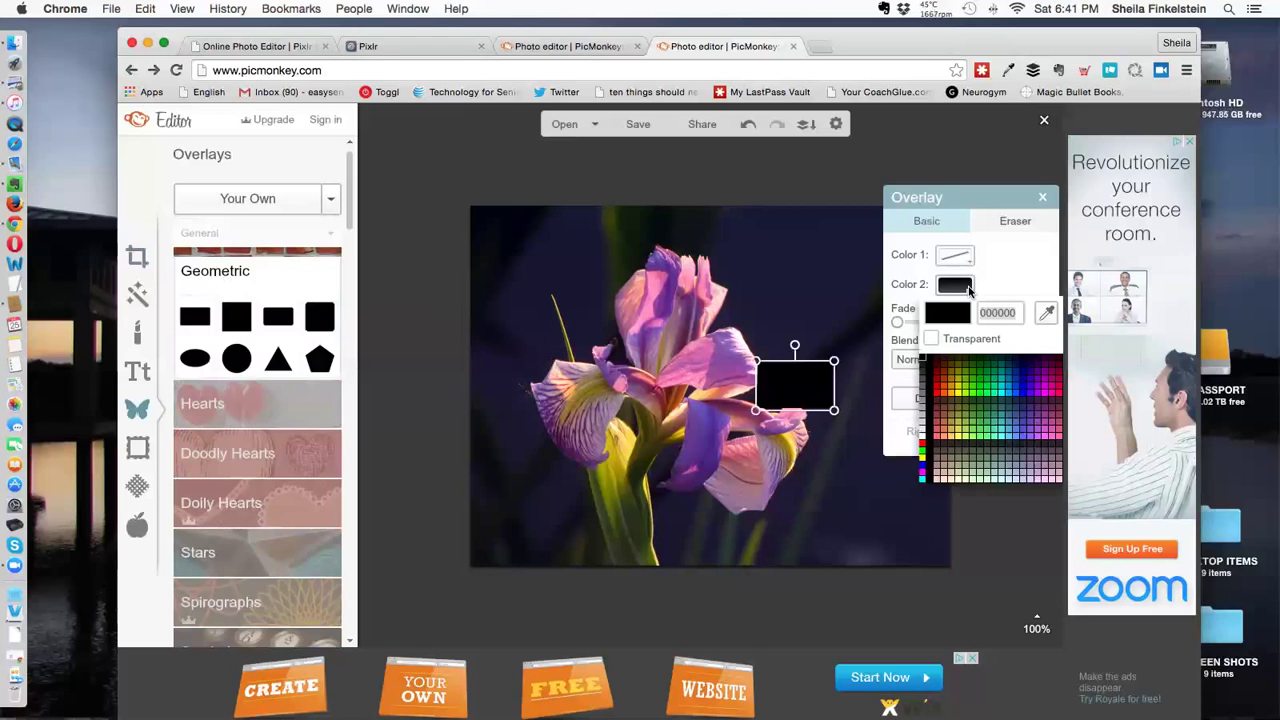
left_click(1044, 470)
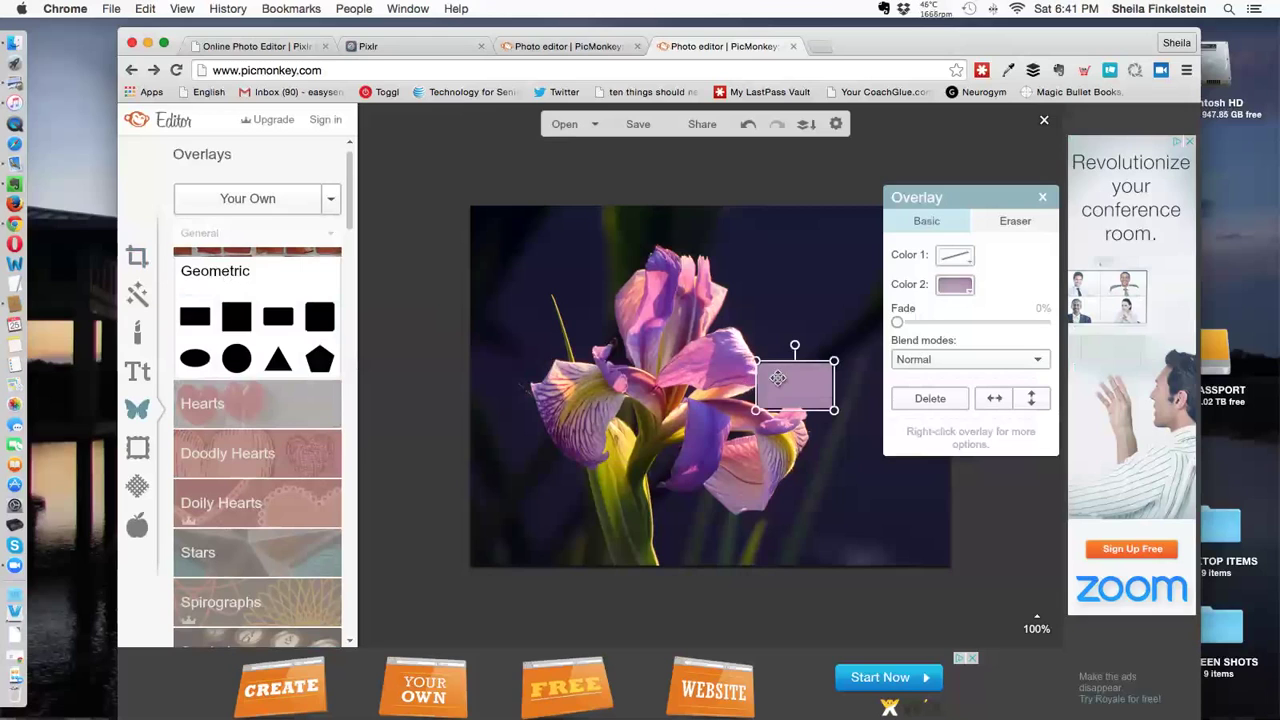
left_click_drag(778, 376, 495, 532)
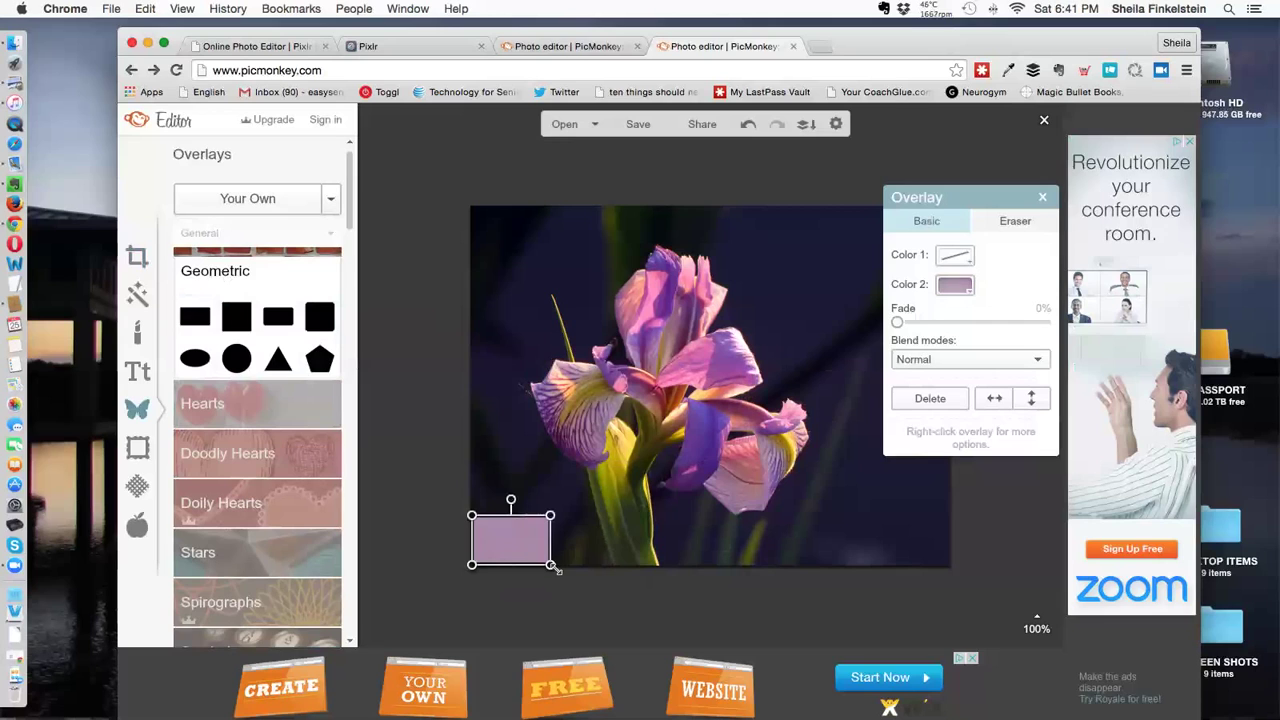
left_click_drag(553, 566, 950, 577)
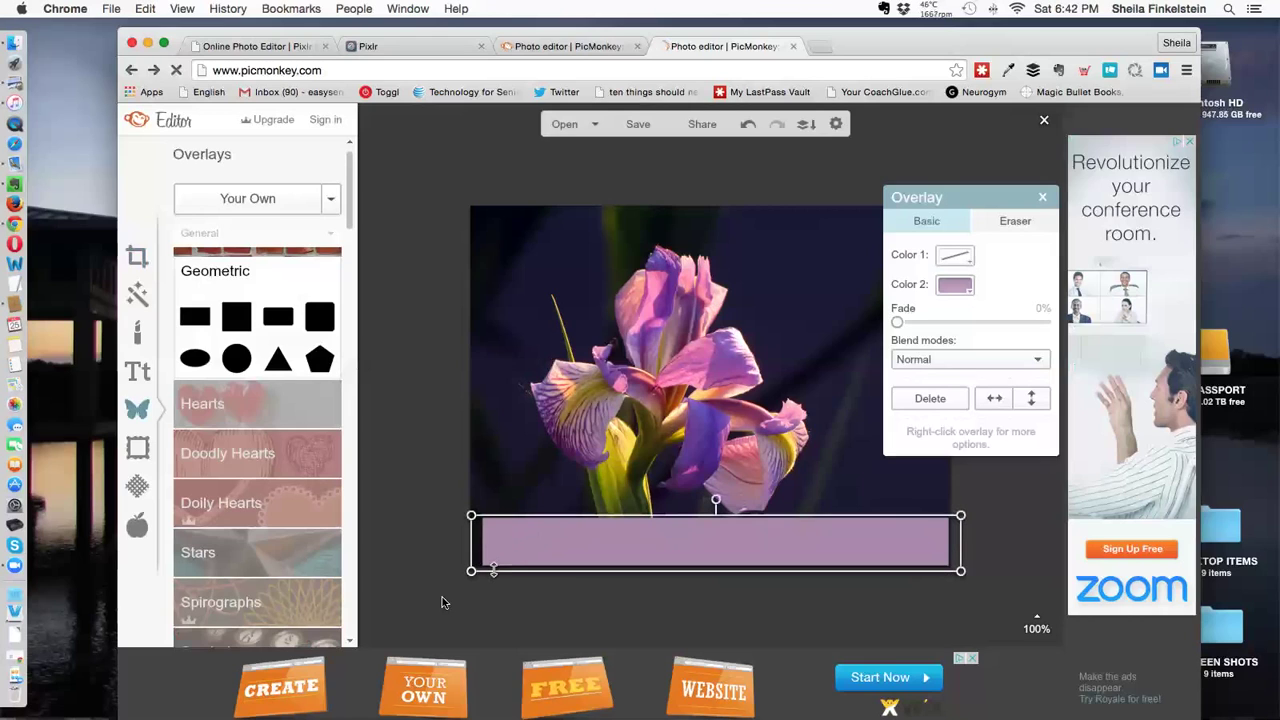
Extend the band to the photo's left edge and fade it to about 27%
left_click_drag(472, 574, 455, 567)
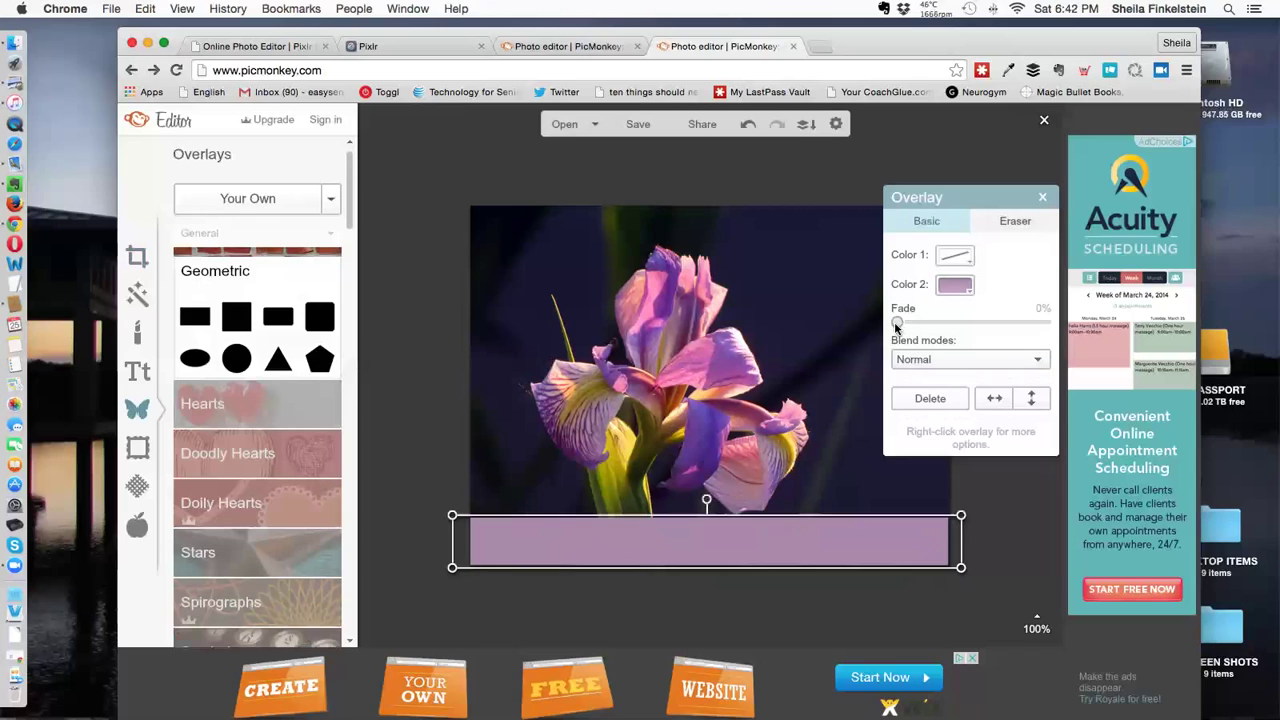
left_click_drag(898, 325, 935, 329)
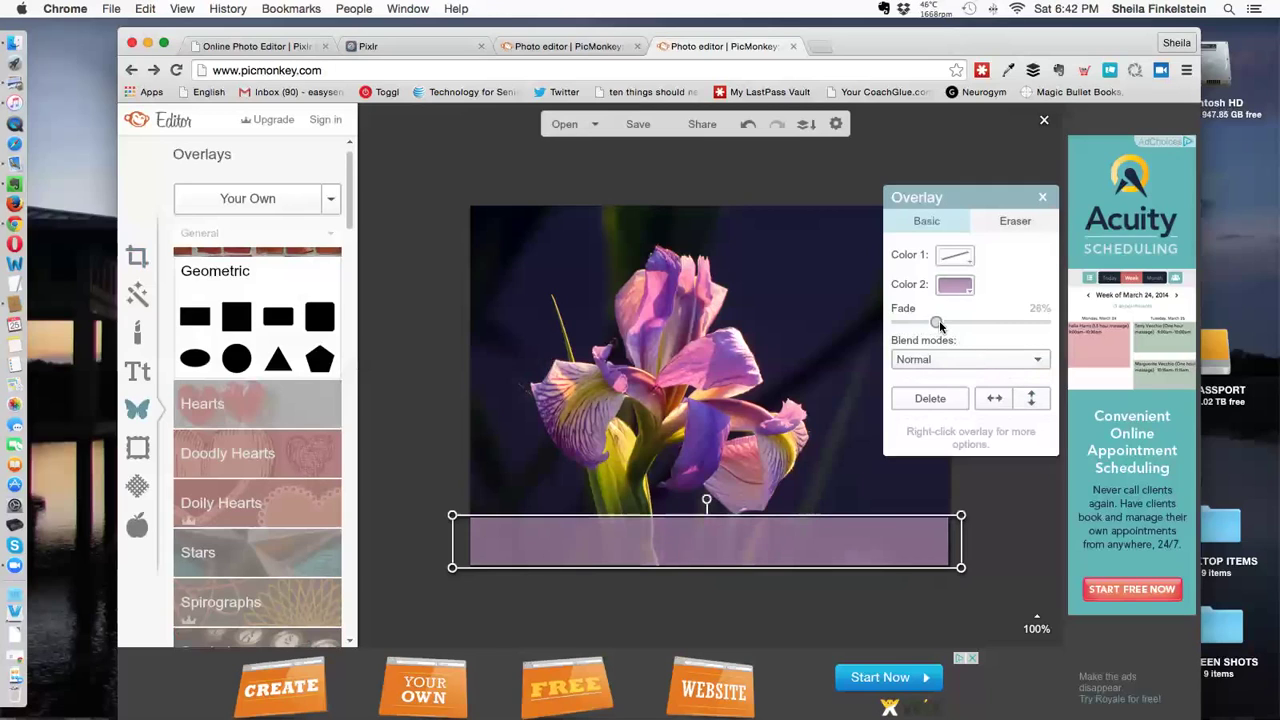
left_click_drag(939, 320, 941, 320)
left_click(1042, 199)
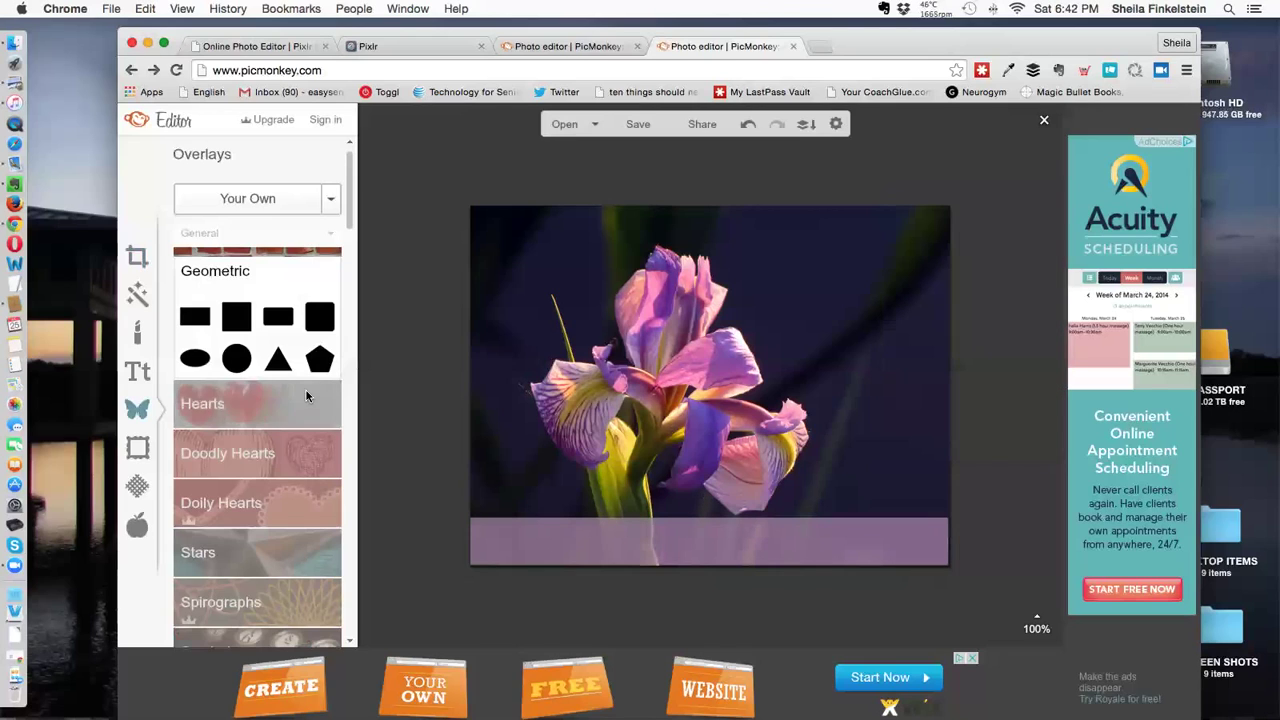
Add a Georgia text box and drag it onto the lavender band
left_click(139, 373)
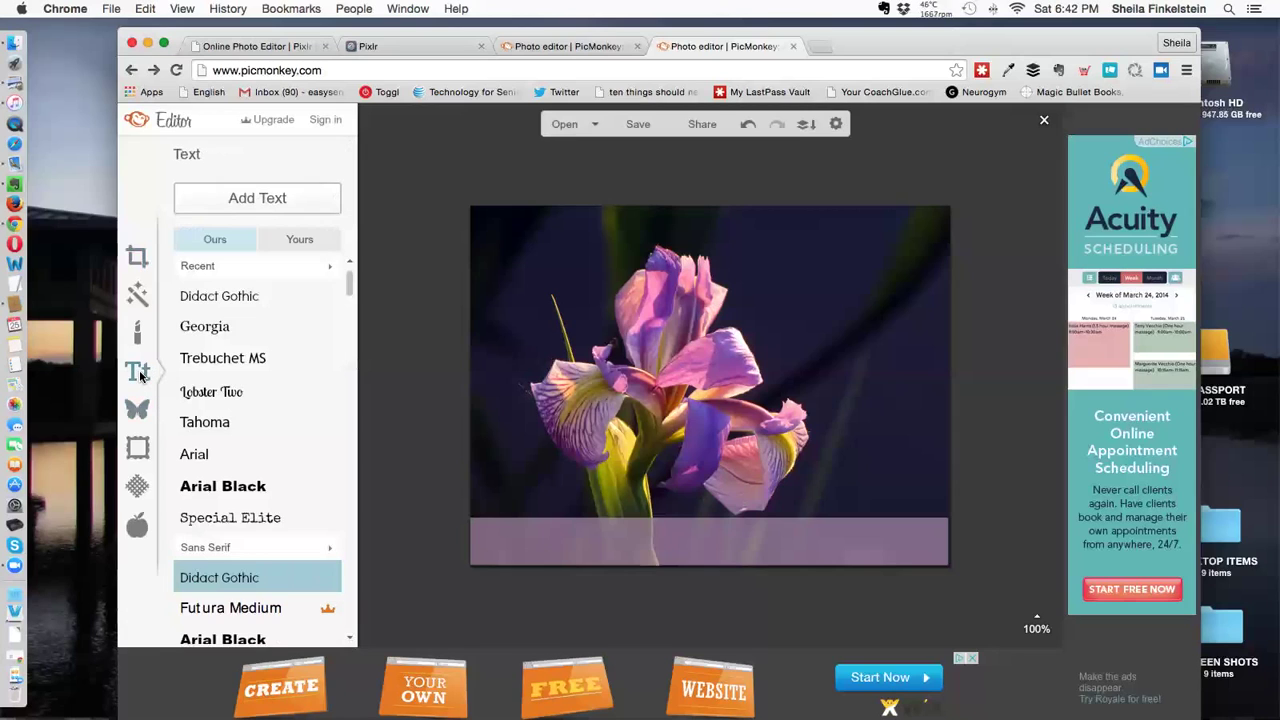
left_click(265, 199)
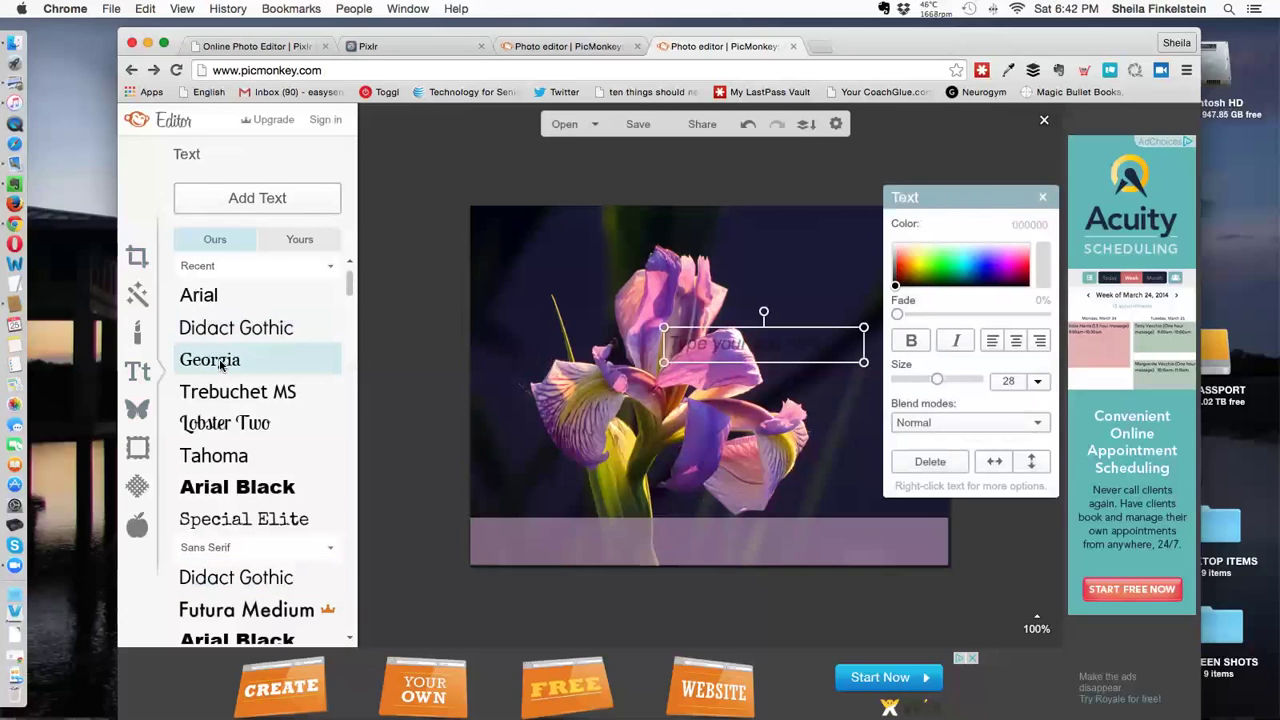
left_click(220, 362)
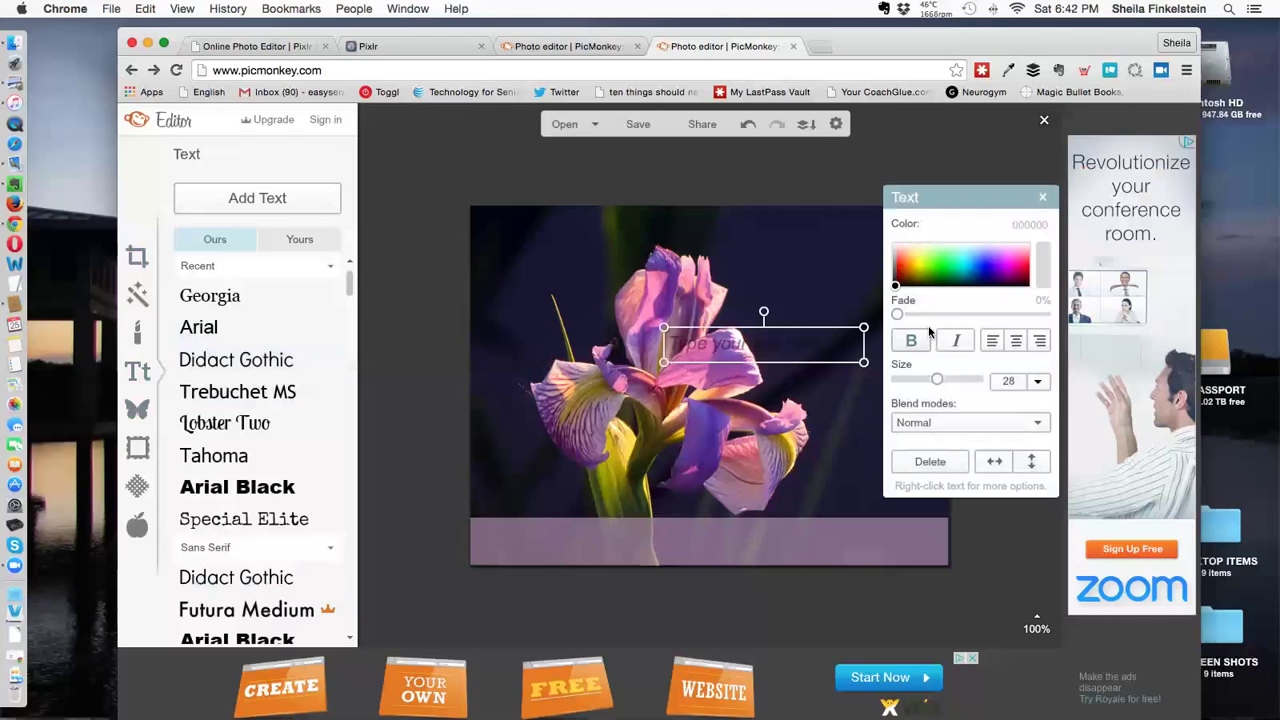
left_click_drag(777, 343, 620, 540)
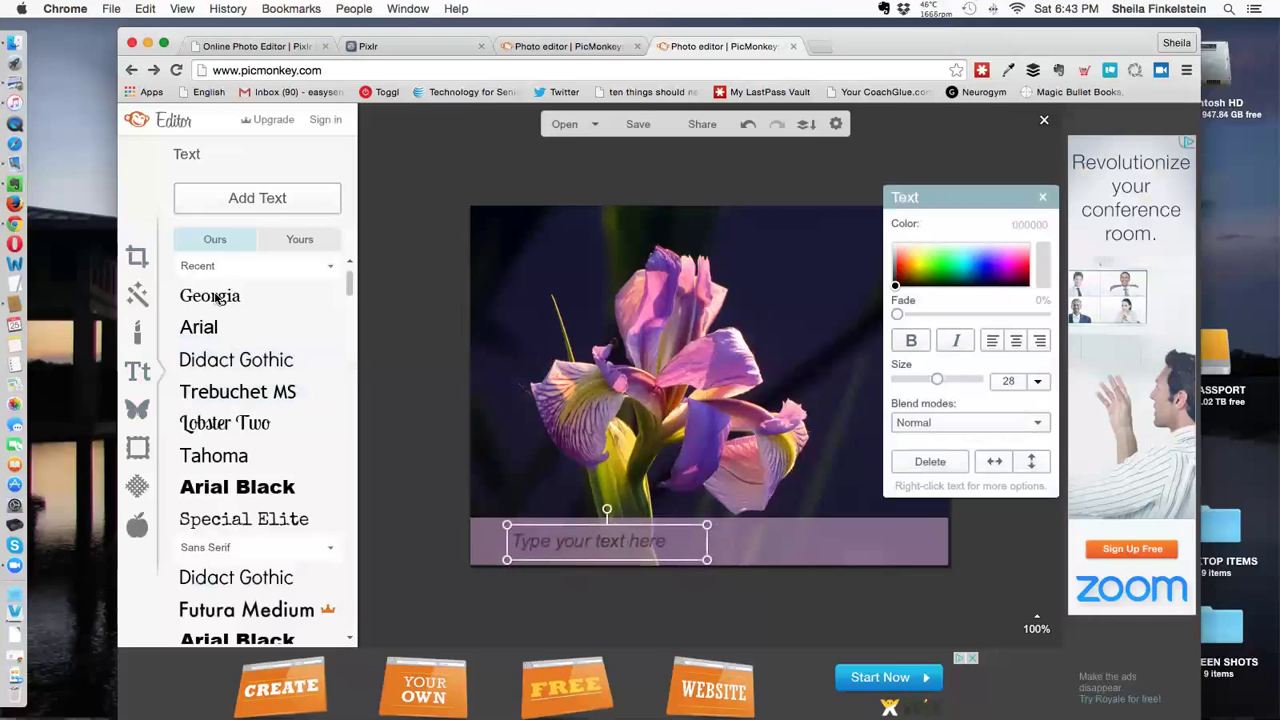
Set bold and italic styling and begin typing the caption 'Where in life'
left_click(912, 343)
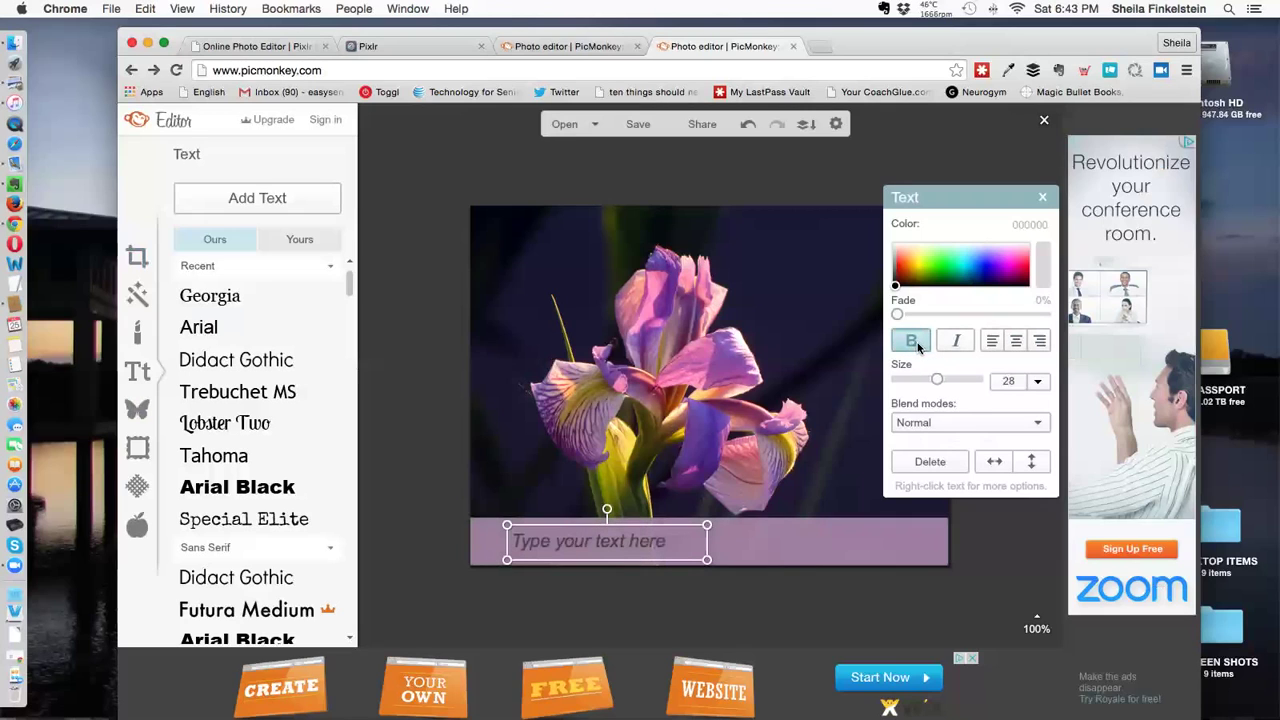
left_click(955, 343)
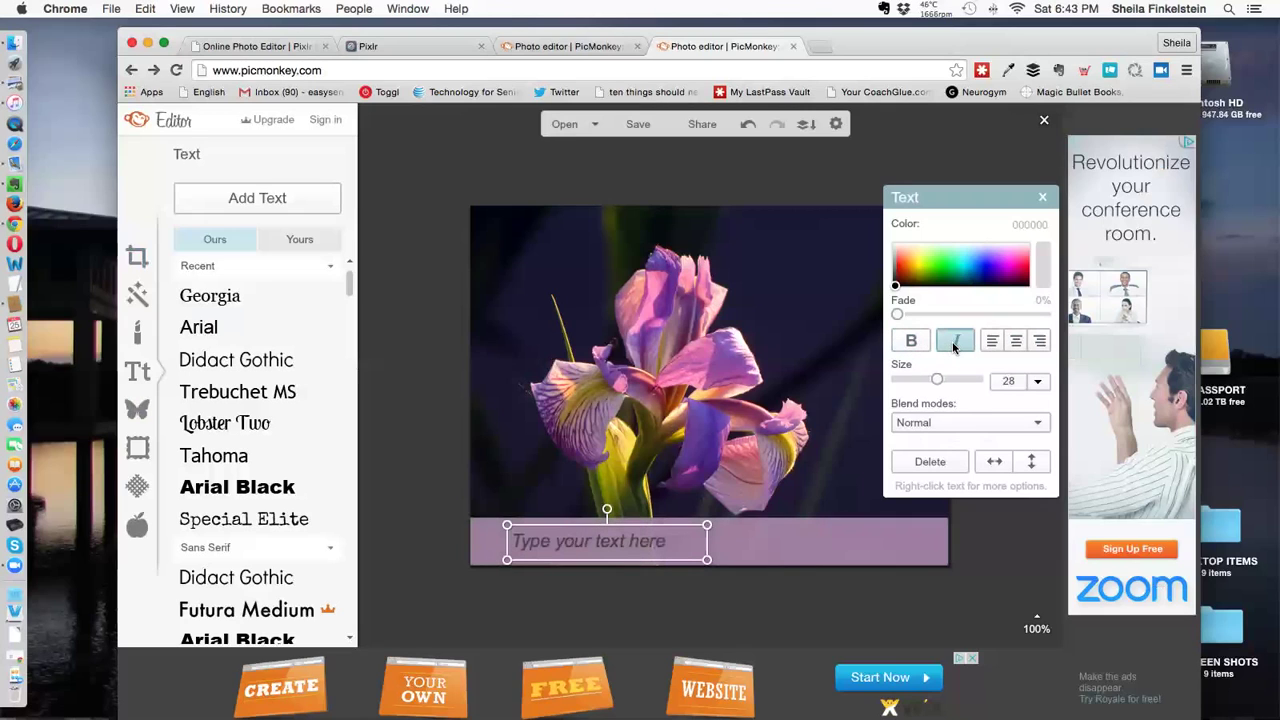
left_click(627, 540)
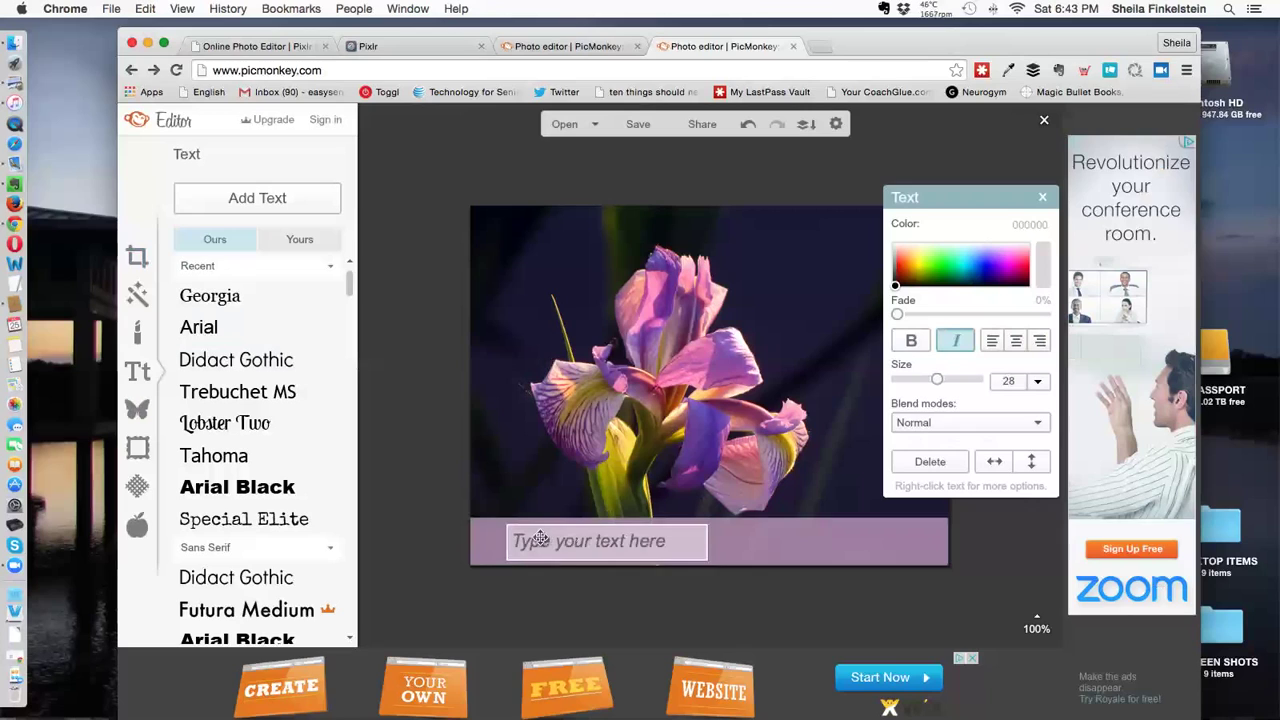
type("What light")
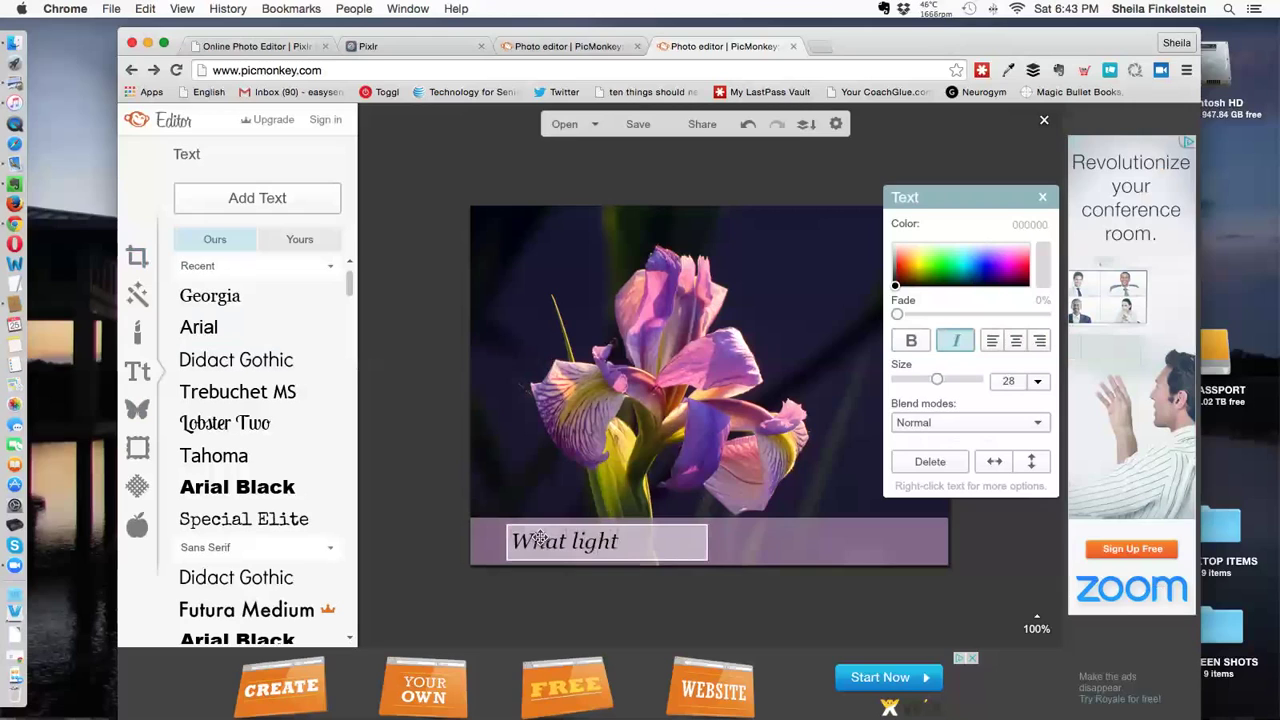
key("BackSpace")
key("BackSpace")
key("BackSpace")
key("BackSpace")
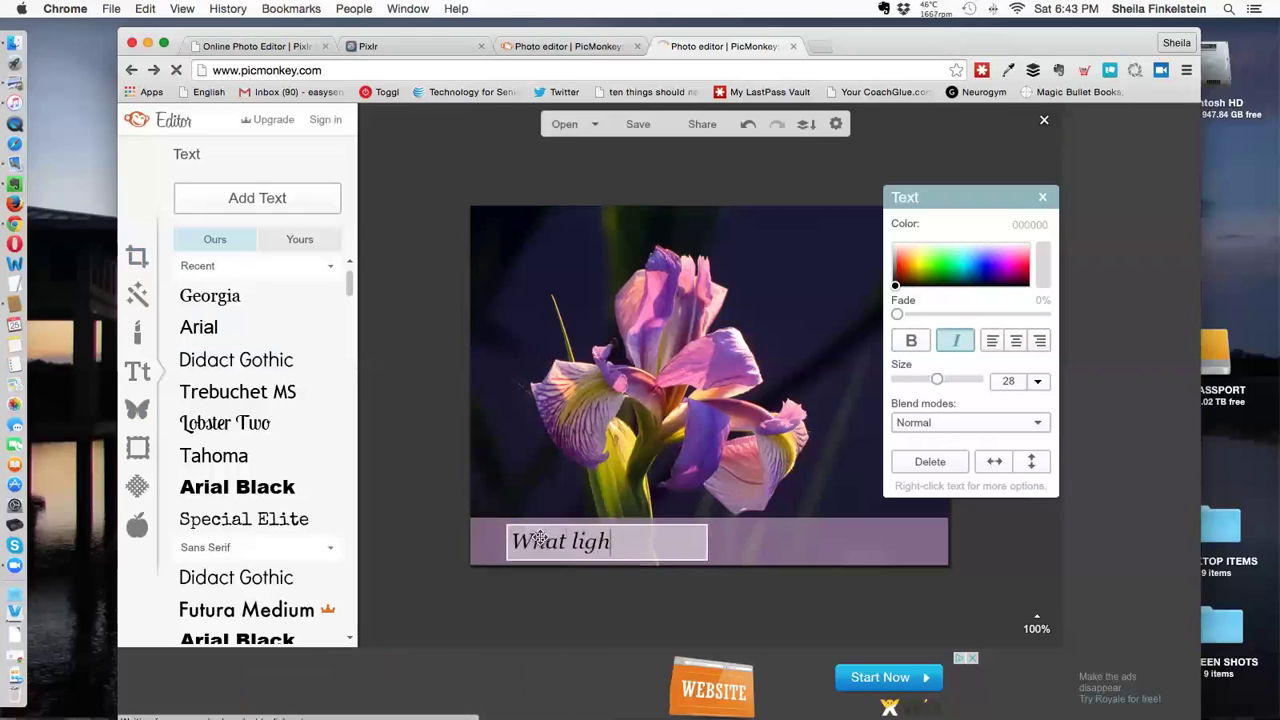
key("BackSpace")
key("BackSpace")
key("BackSpace")
key("BackSpace")
key("BackSpace")
key("BackSpace")
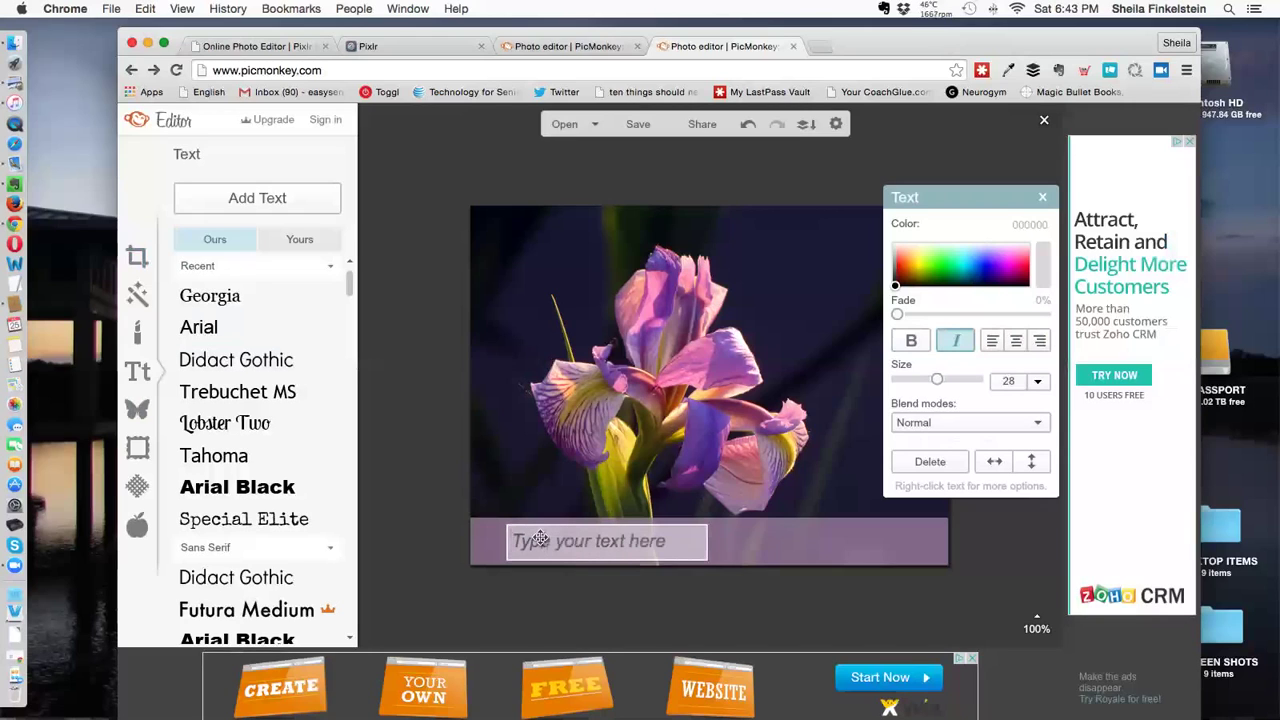
type("Where ")
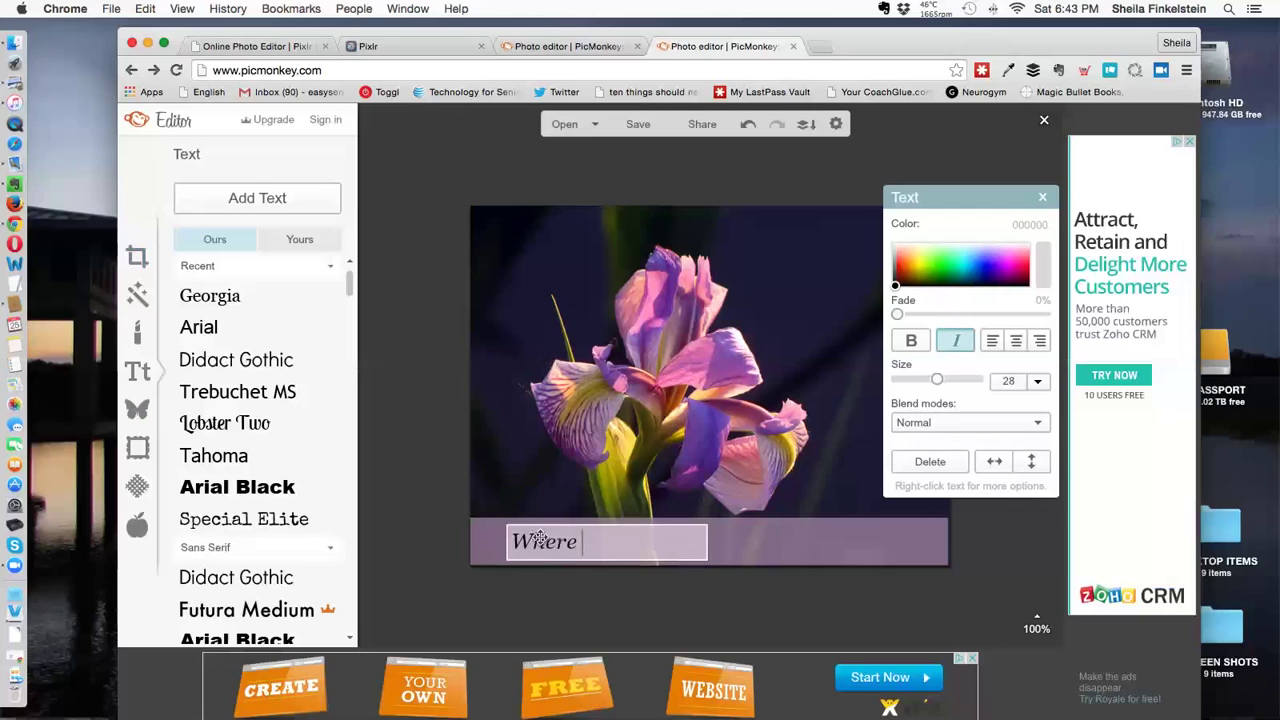
type("in yopu")
key("BackSpace")
key("BackSpace")
key("BackSpace")
type("life")
type("ou")
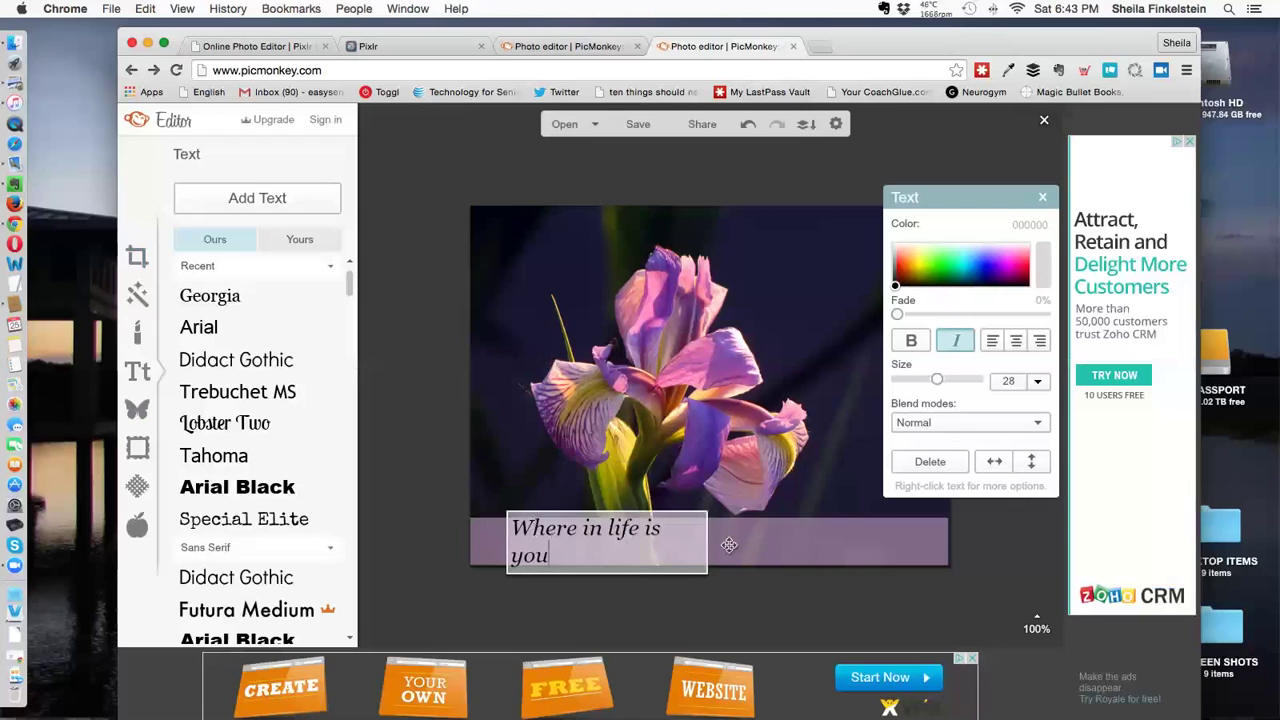
Widen the text box and finish typing 'is your light the strongest?'
left_click(708, 550)
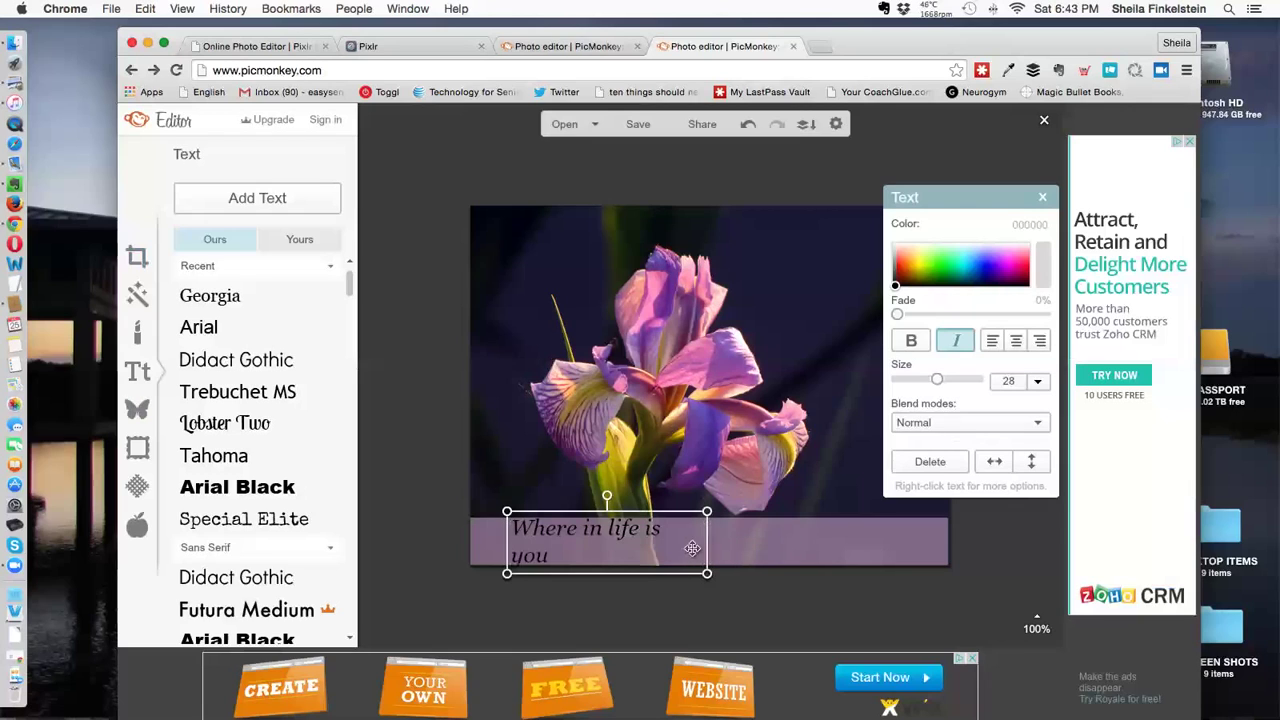
left_click_drag(712, 547, 937, 542)
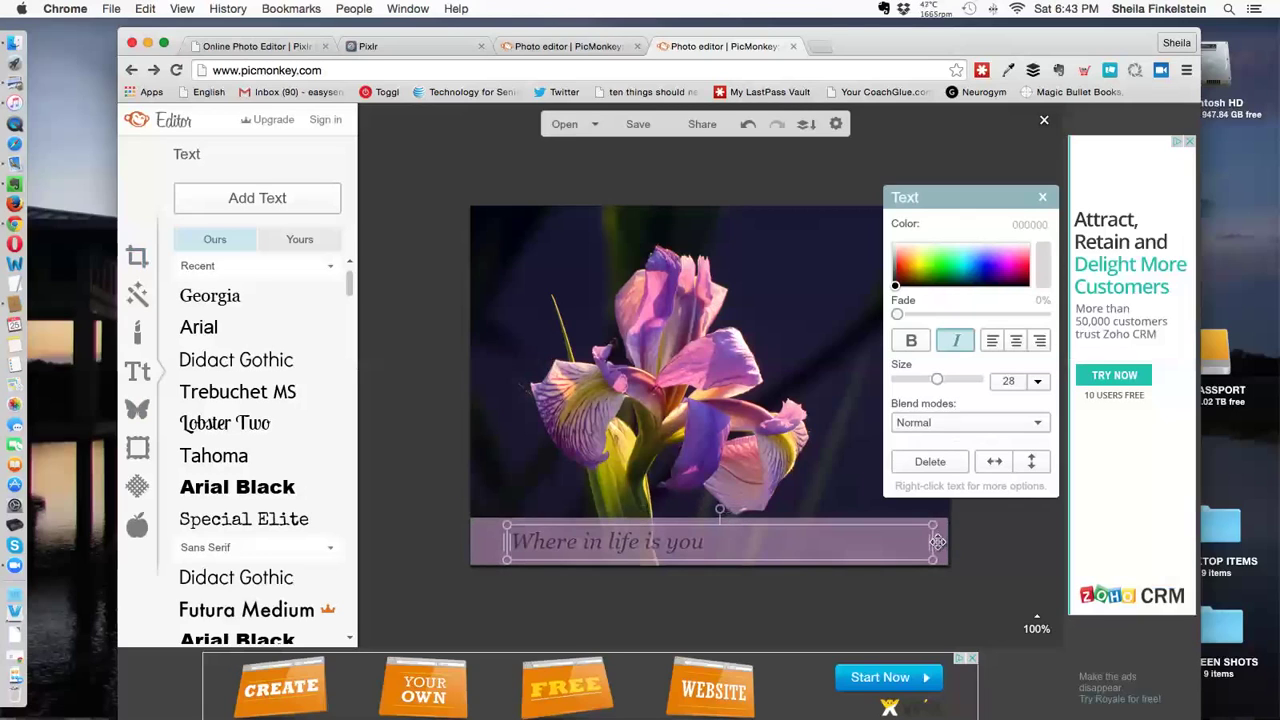
left_click(624, 542)
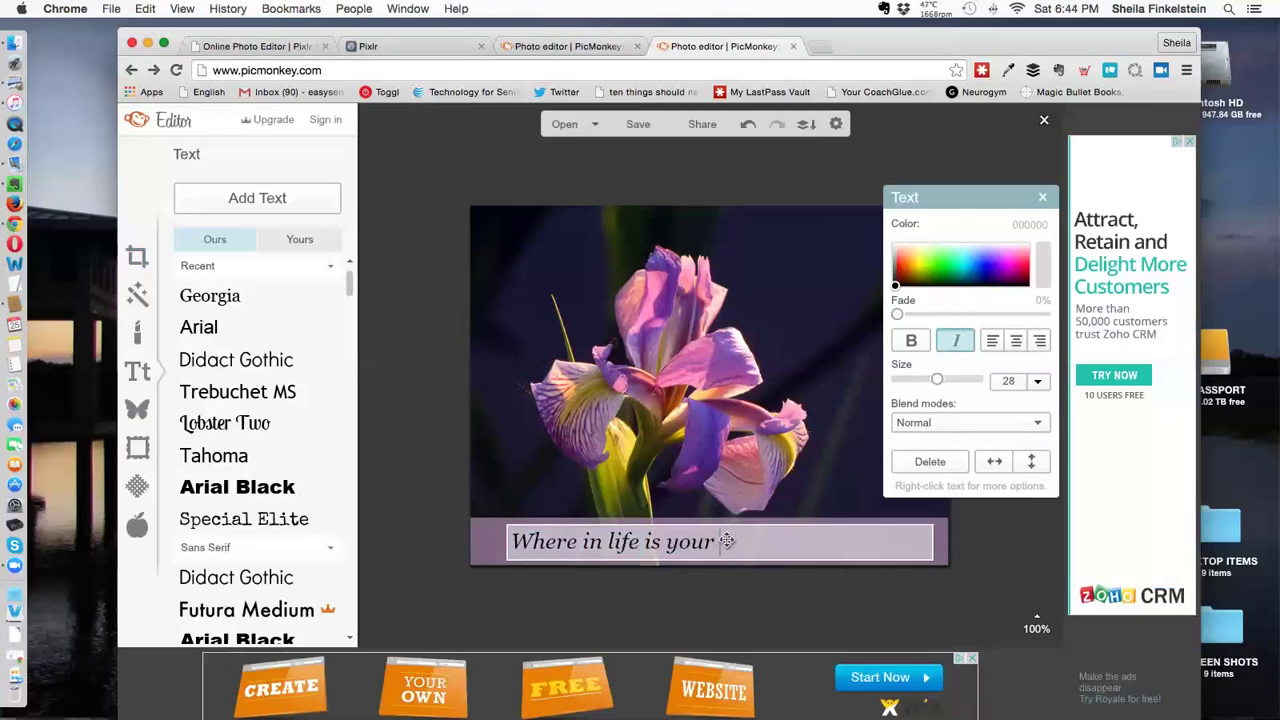
type("re in life is your light the ")
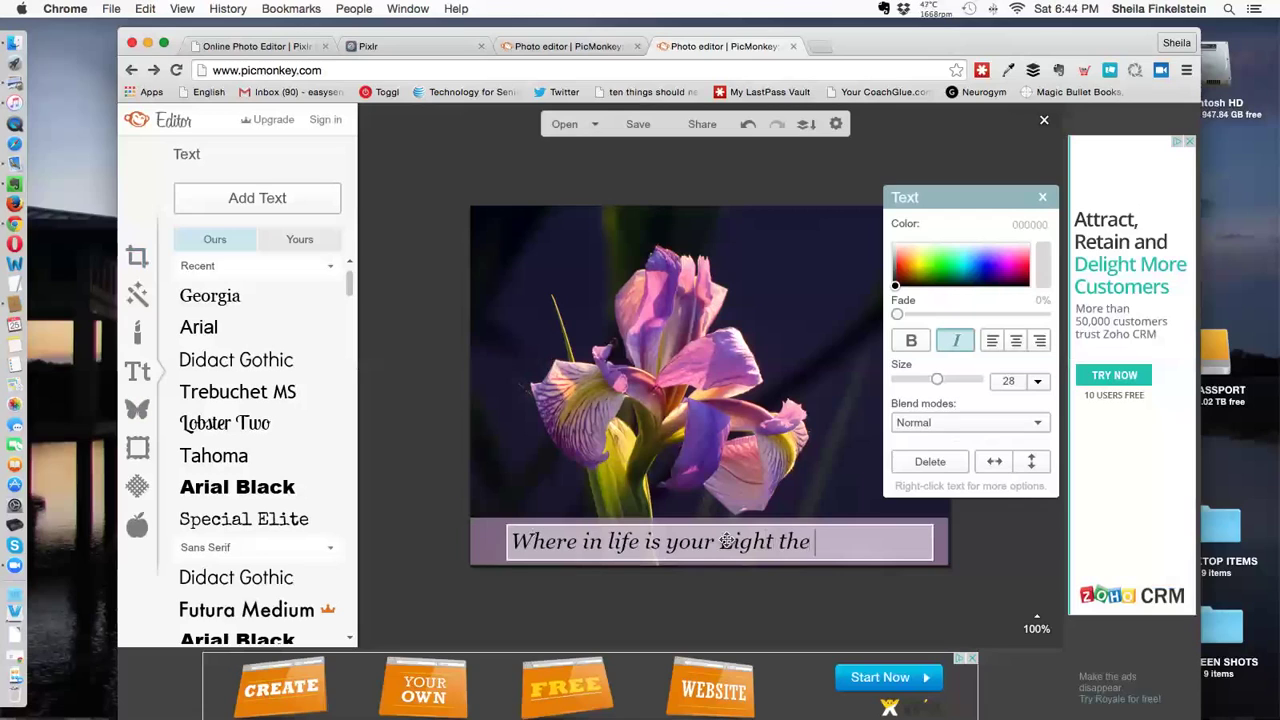
type("stronges")
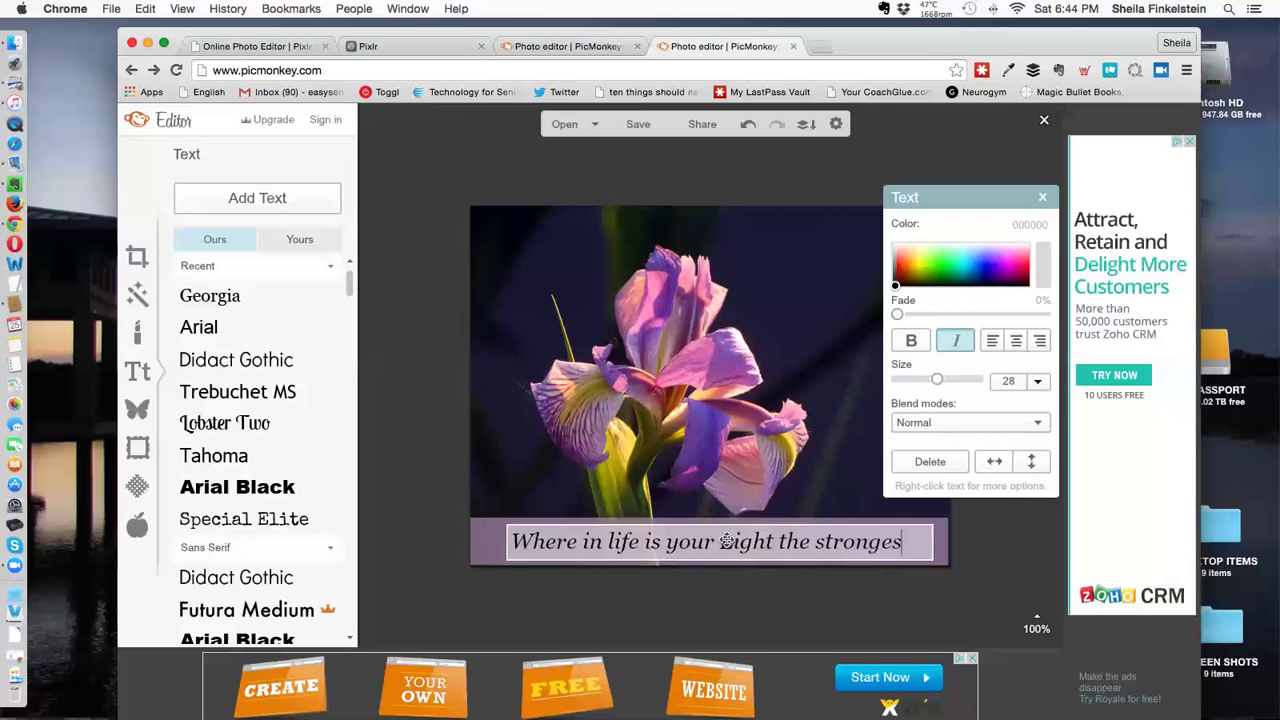
type("t?")
Capitalise 'Light' in the caption and nudge the box slightly left
left_click(727, 541)
key("BackSpace")
type("L")
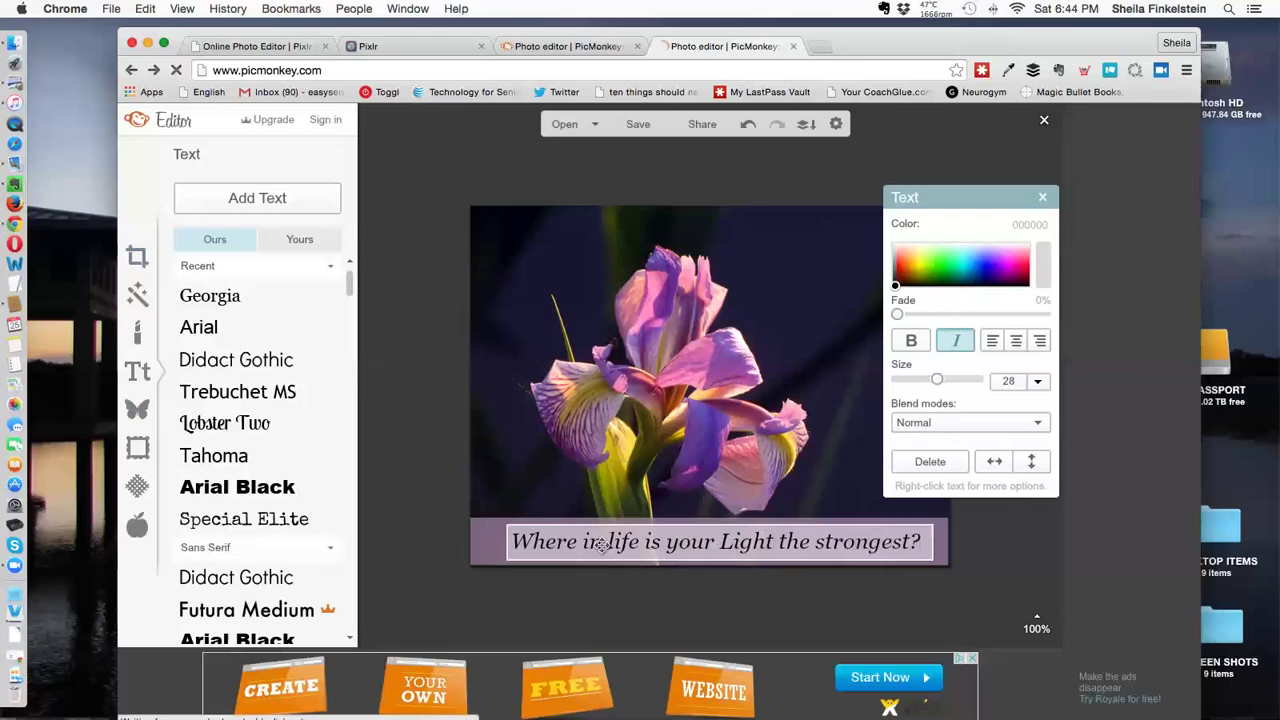
left_click_drag(584, 541, 558, 545)
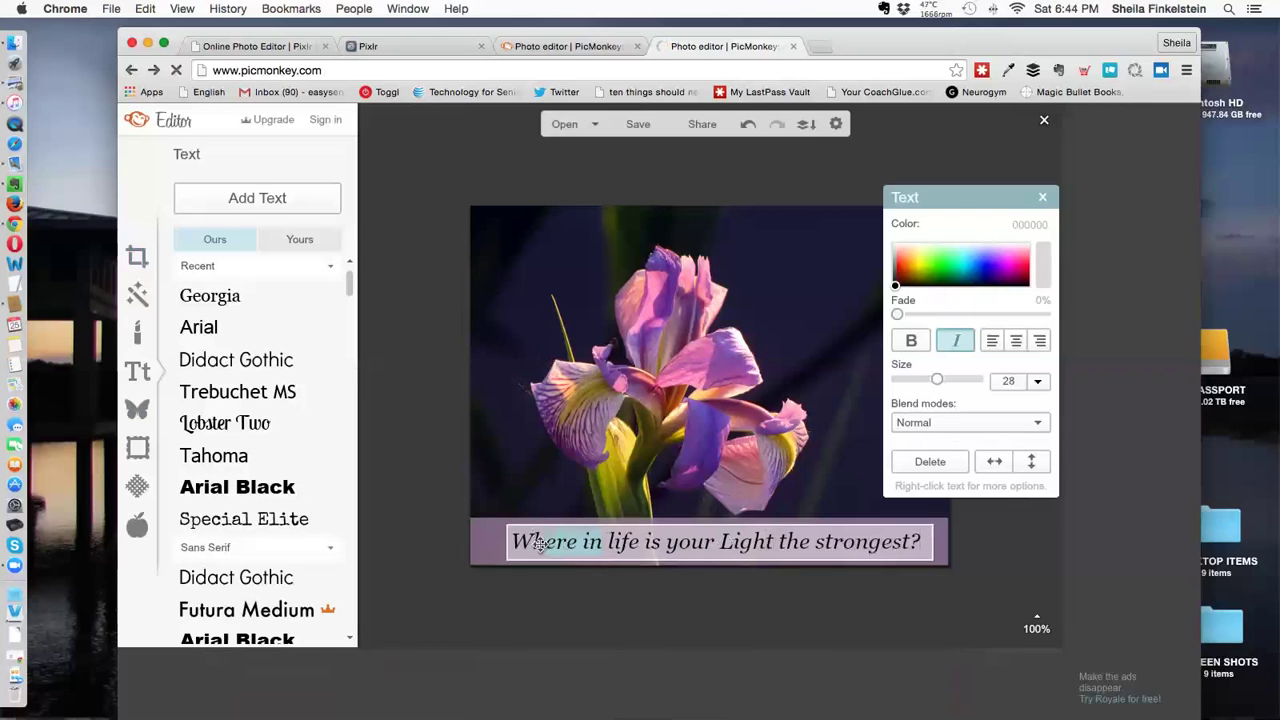
left_click(930, 541)
left_click_drag(927, 541, 905, 547)
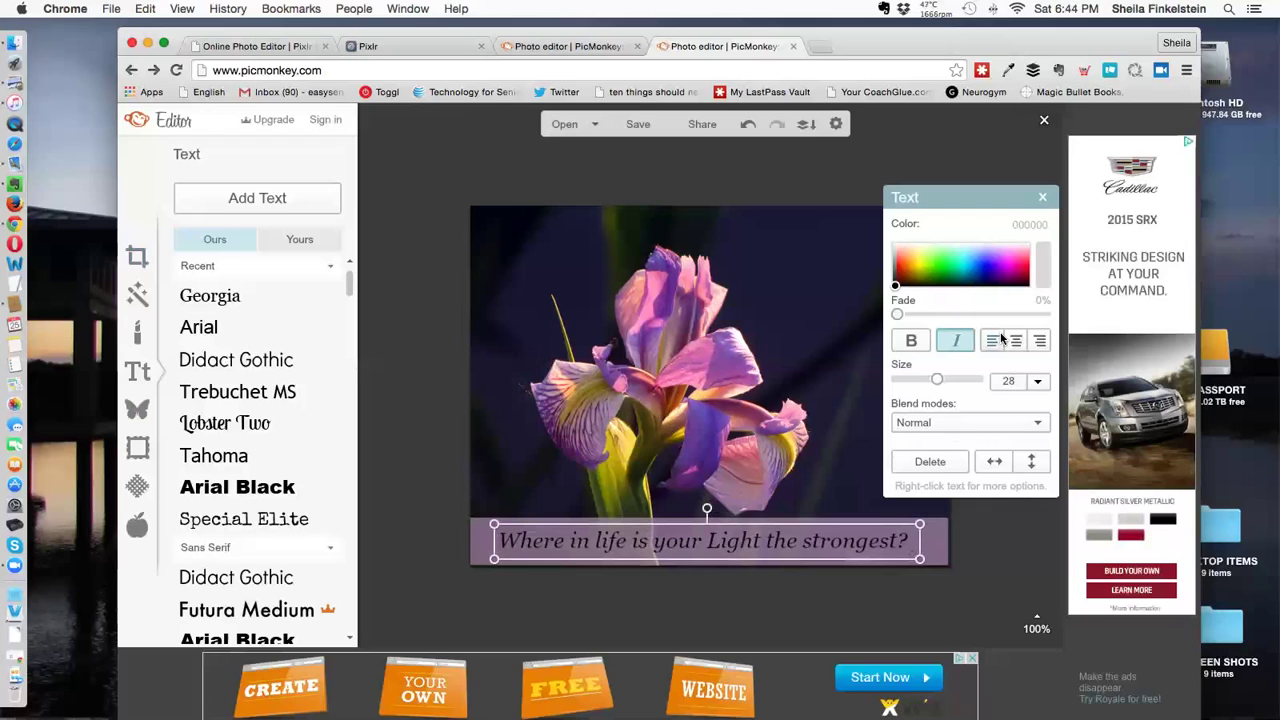
Make the caption bold, widen its box and move it left along the band
left_click(911, 342)
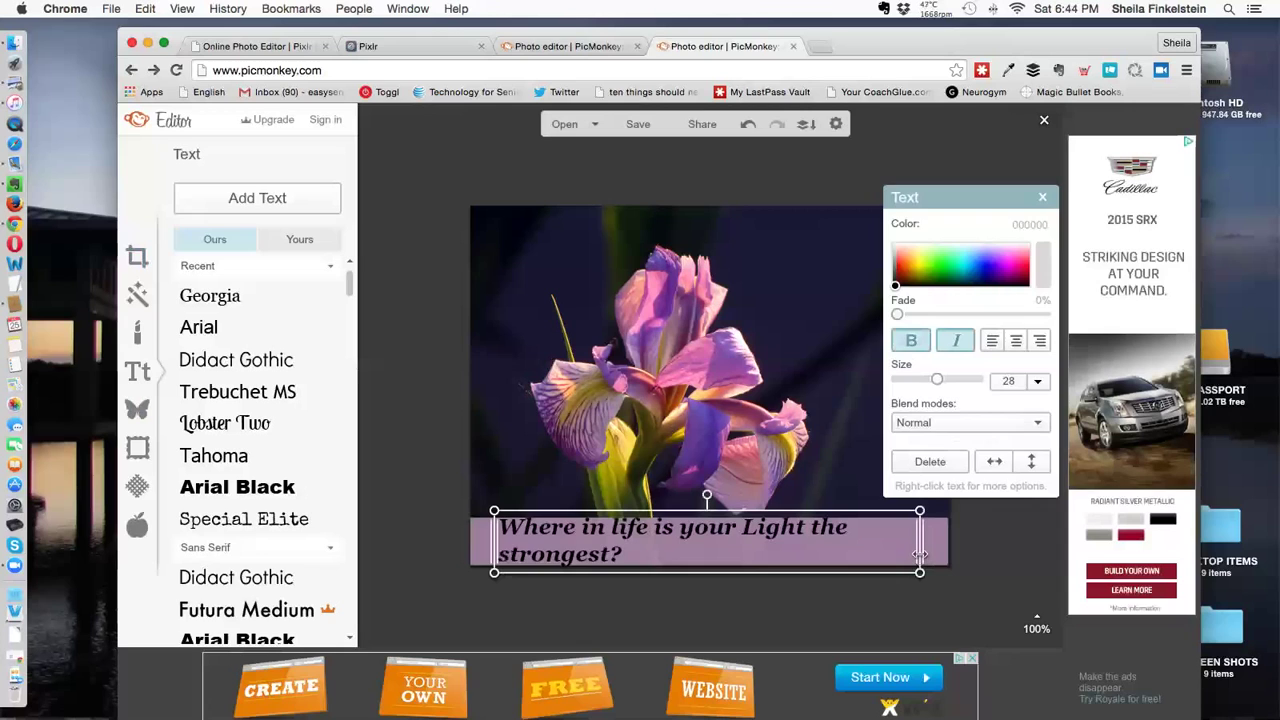
left_click_drag(922, 548, 987, 540)
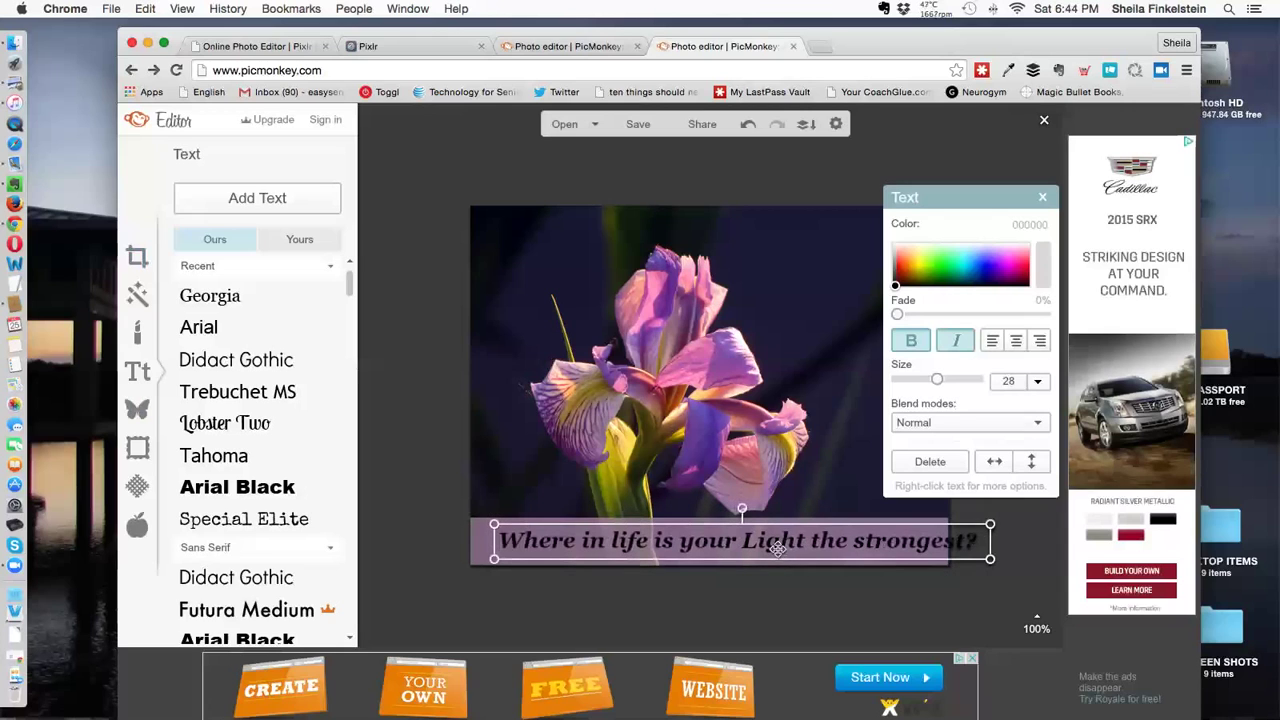
left_click_drag(772, 548, 749, 548)
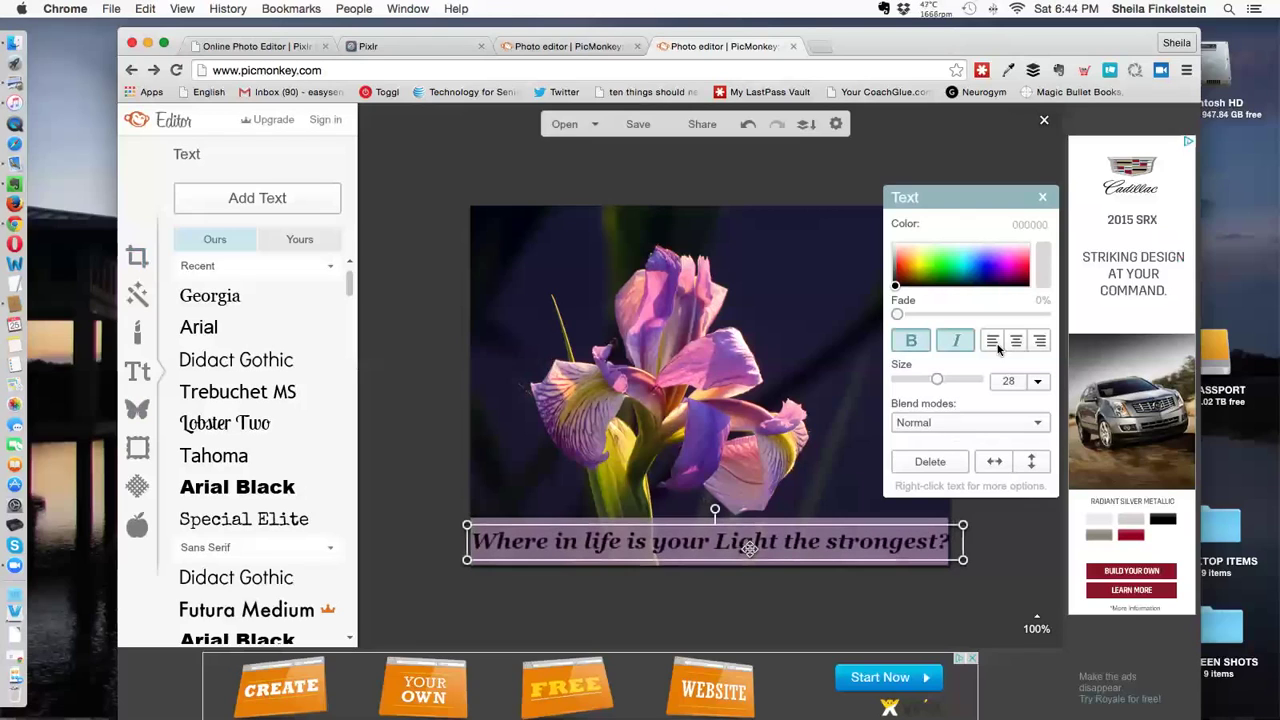
Set the caption size to 27 and reposition its box onto the band
left_click(1037, 383)
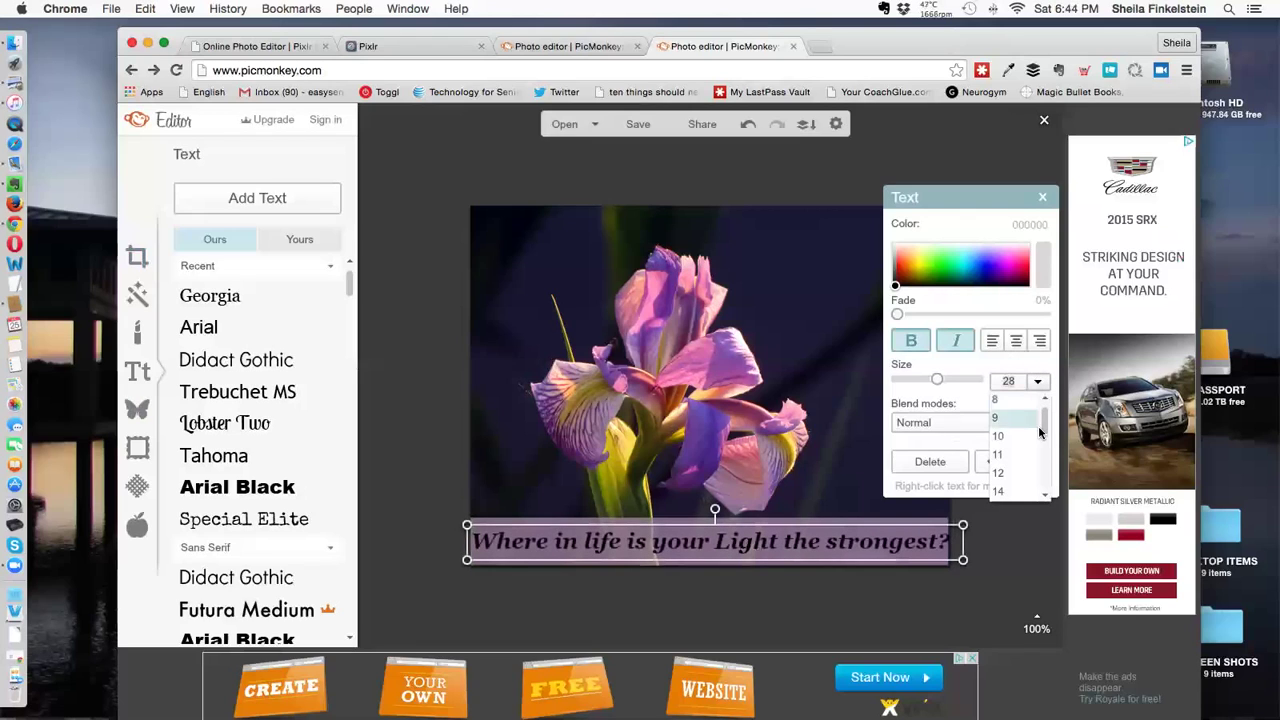
left_click_drag(1044, 421, 1041, 457)
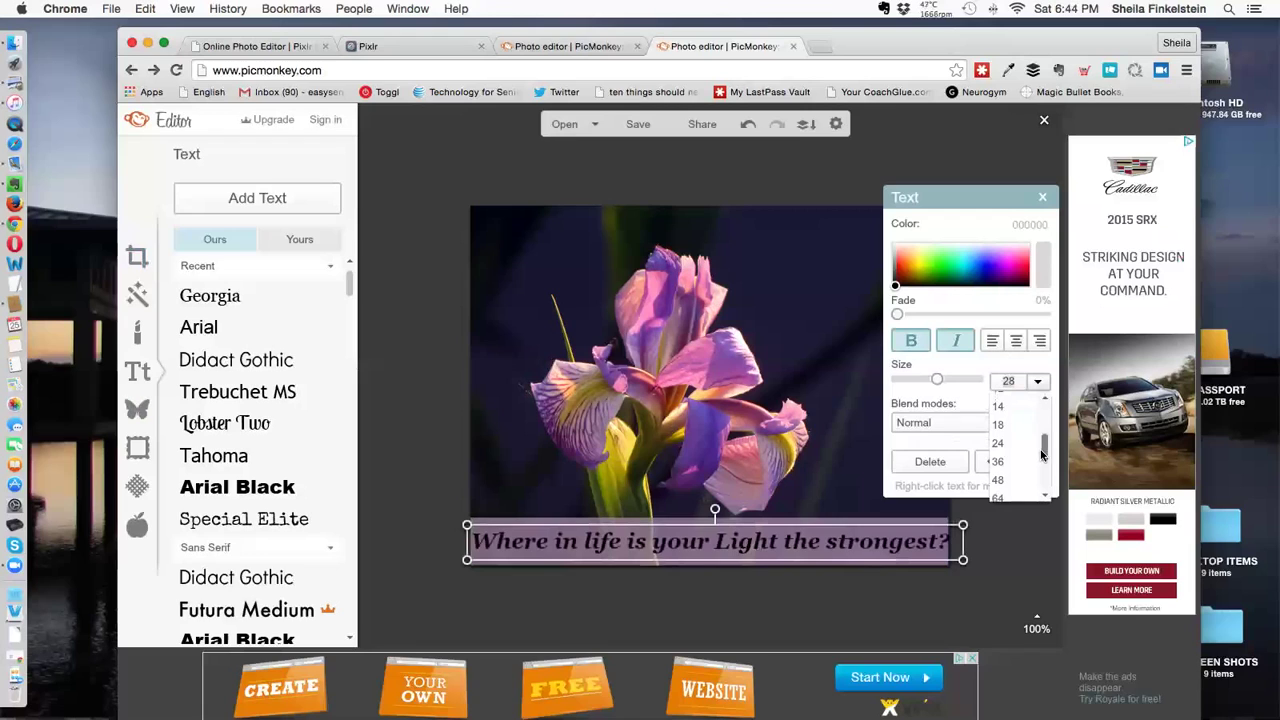
left_click(998, 444)
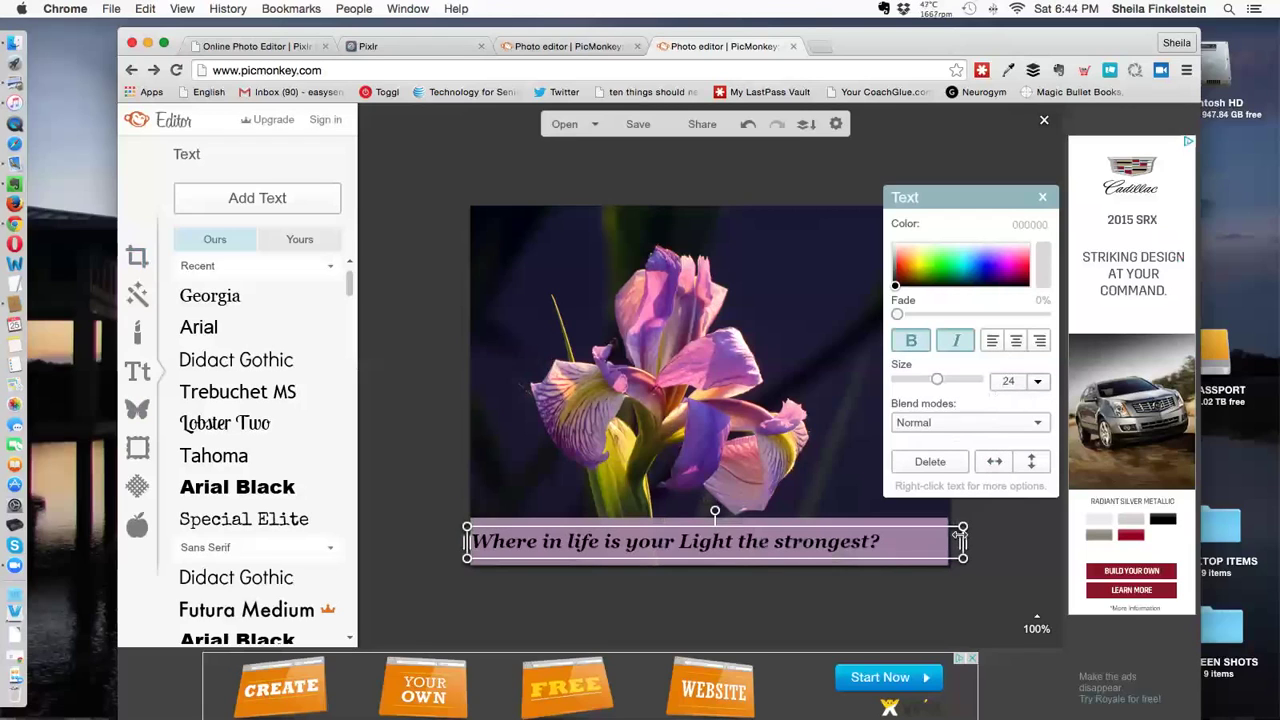
left_click_drag(934, 520, 934, 524)
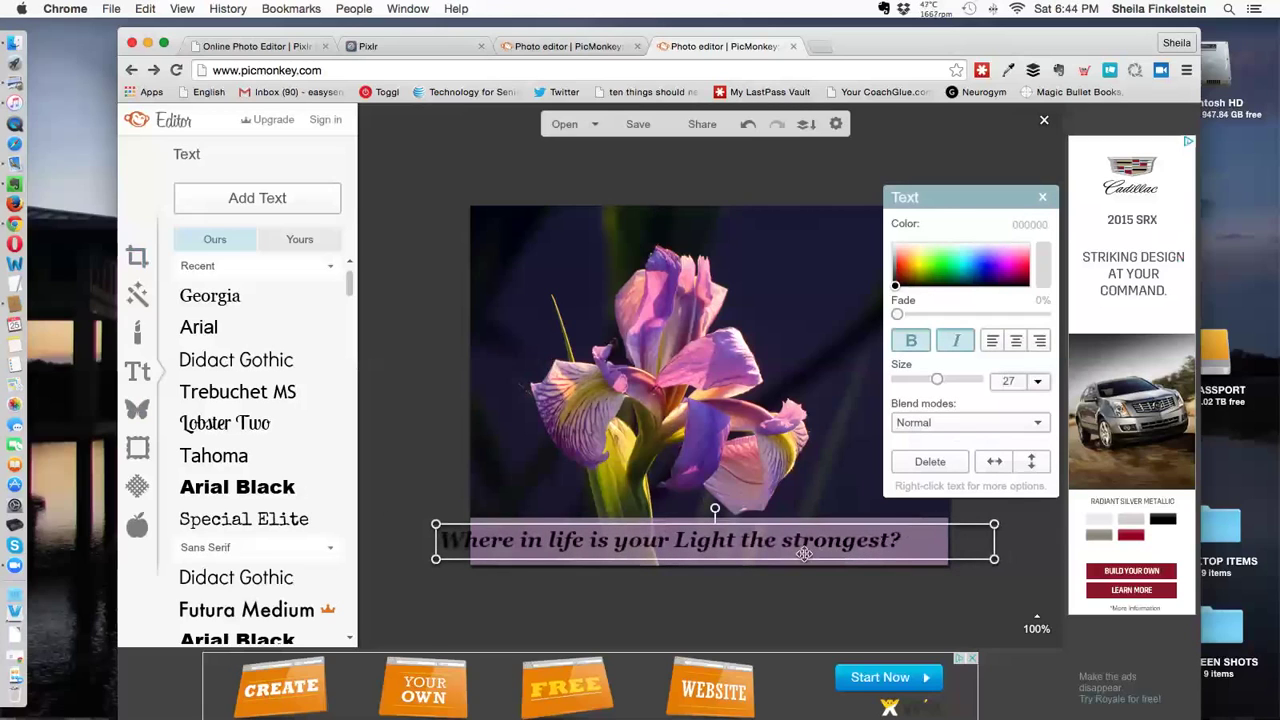
left_click_drag(807, 553, 844, 550)
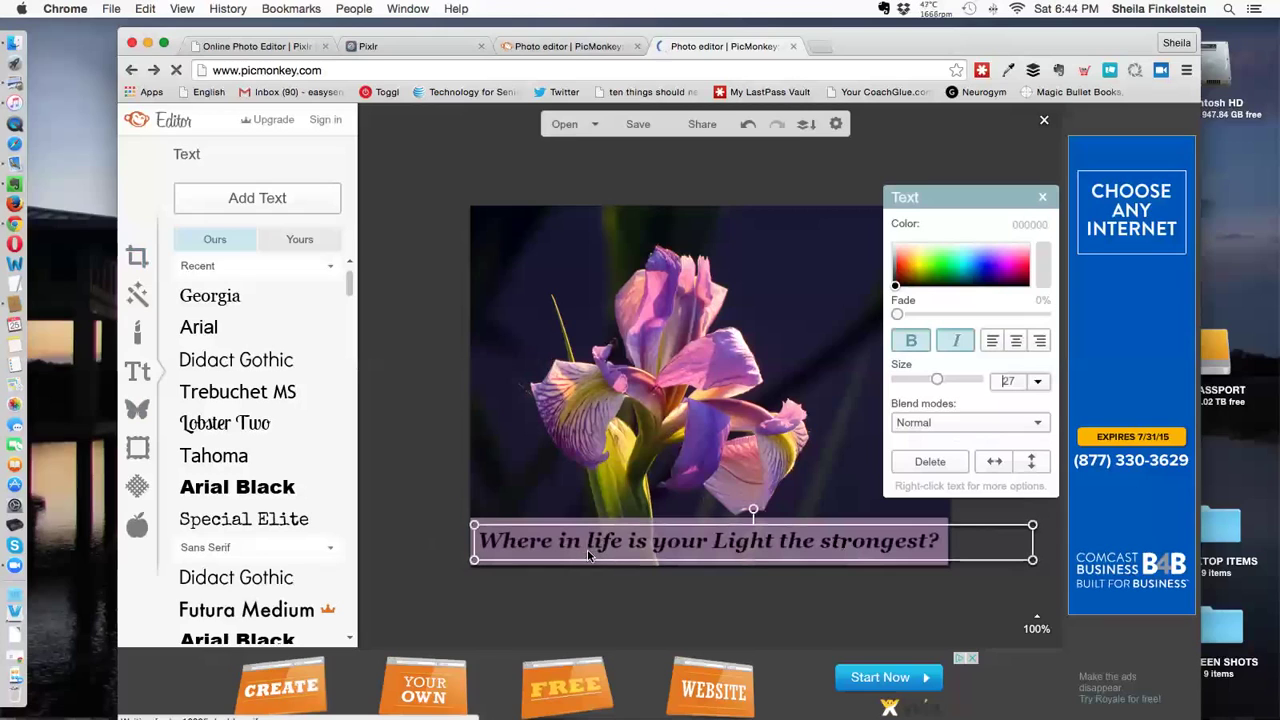
Set the caption's blend mode to Darken and close the Text panel
left_click(1039, 426)
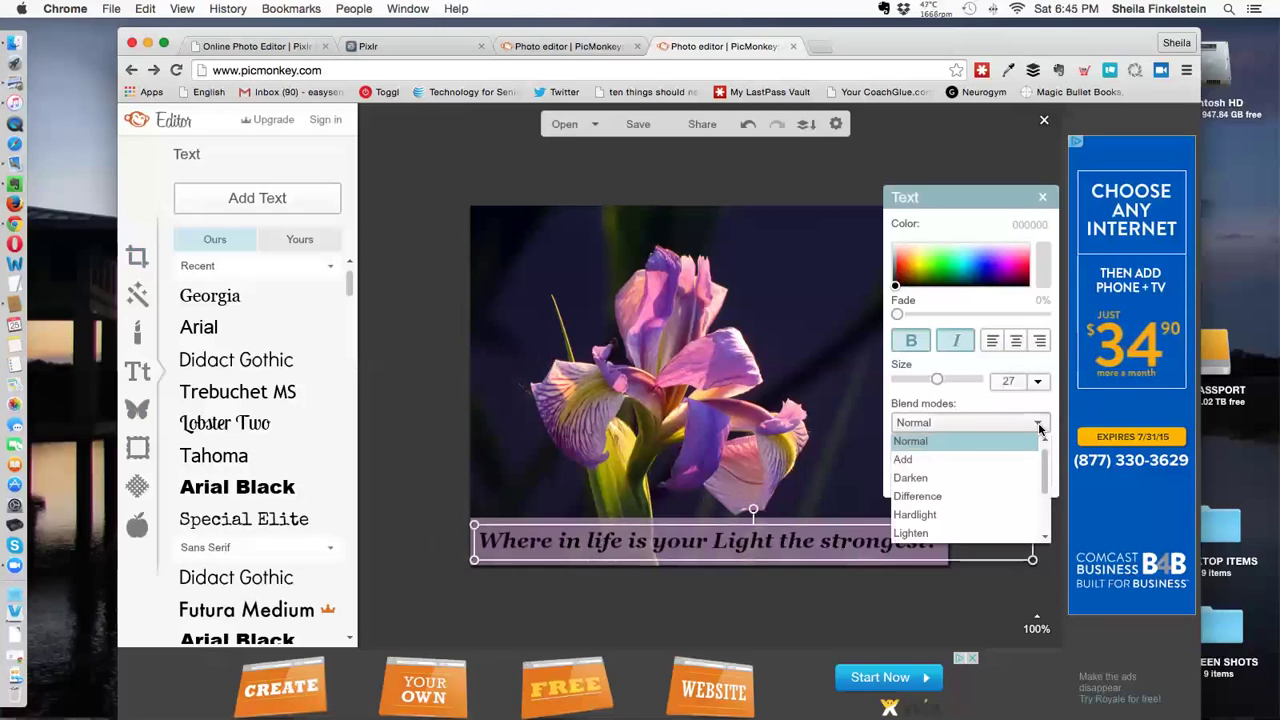
left_click(979, 479)
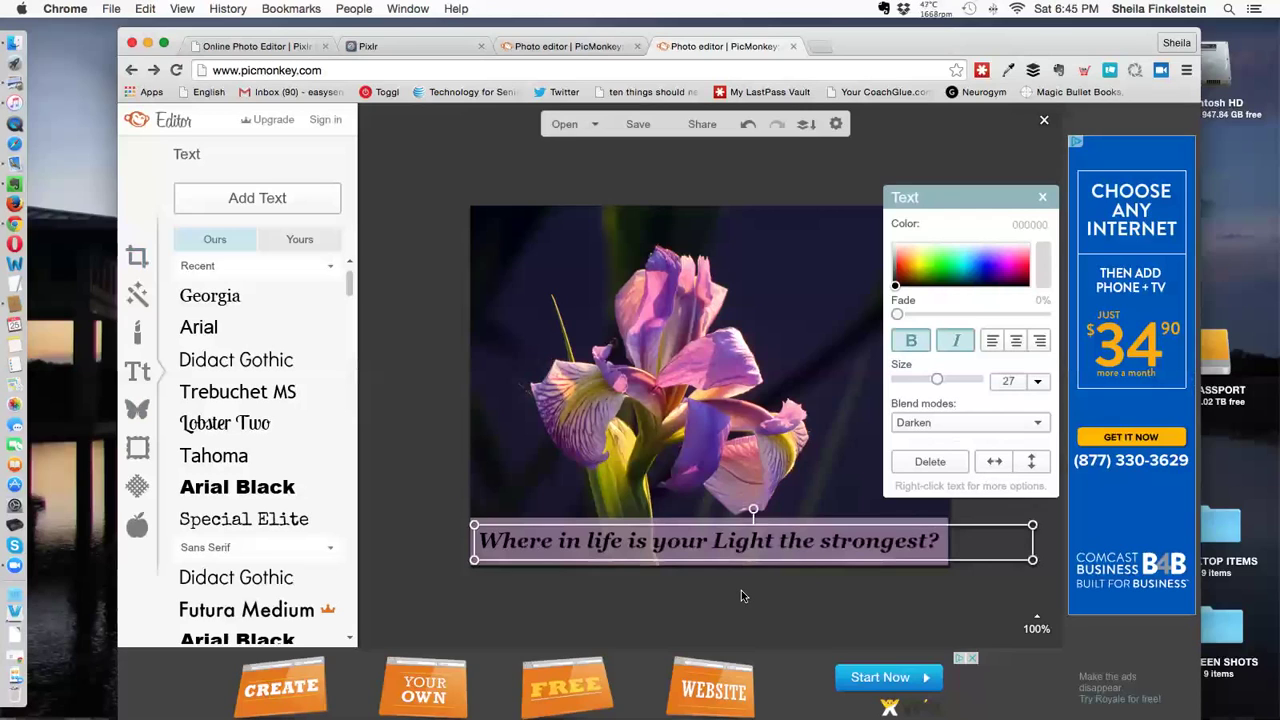
left_click(1042, 200)
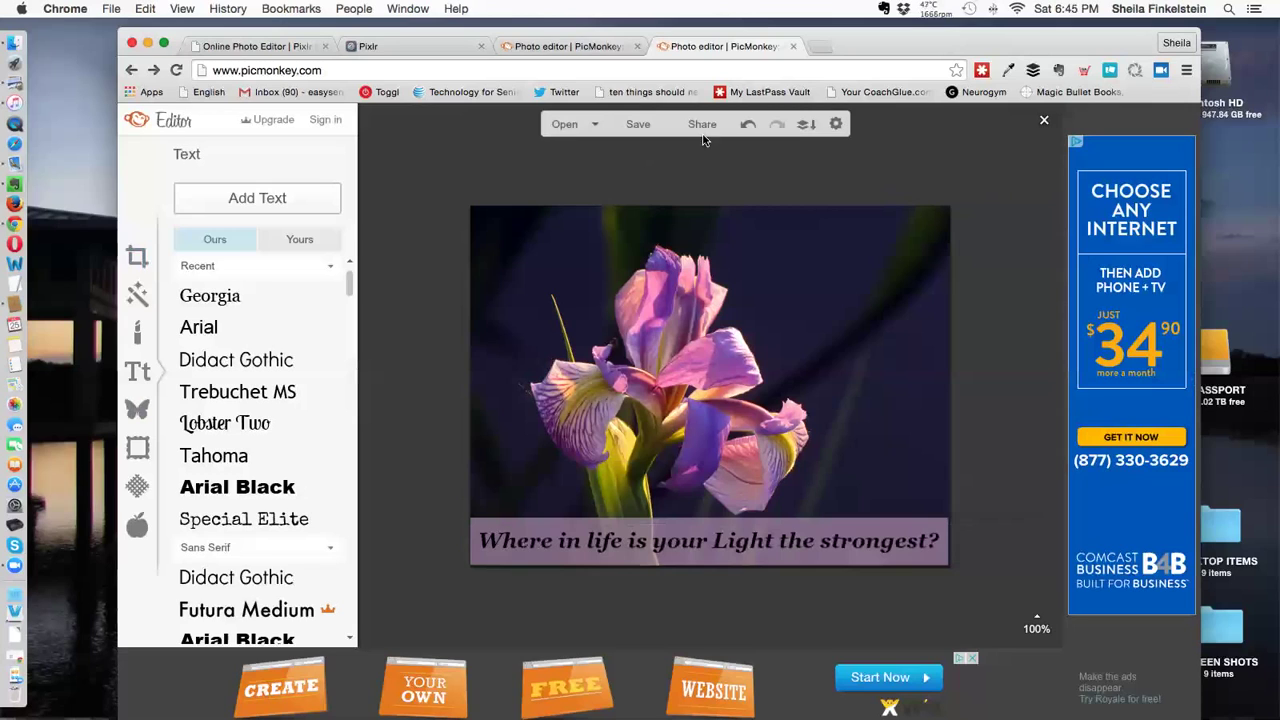
Choose Sean (highest) JPG quality at 600 x 450 and save to the computer
left_click(639, 124)
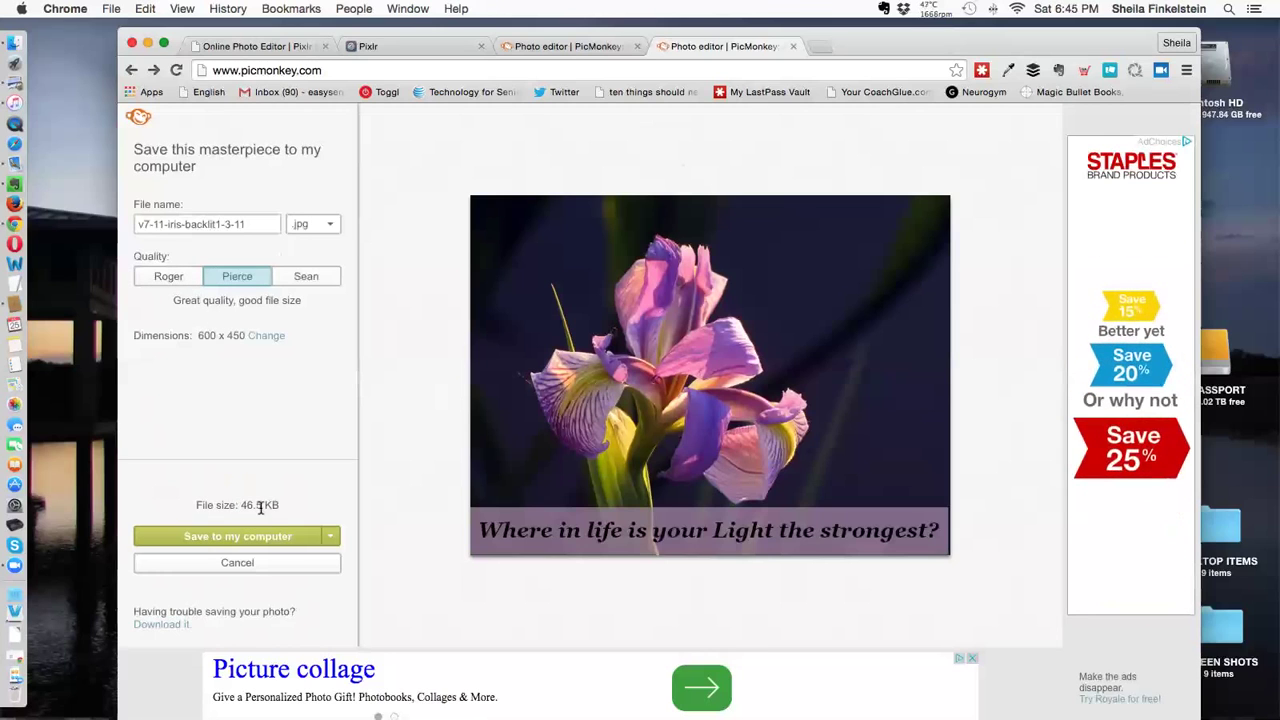
left_click(167, 279)
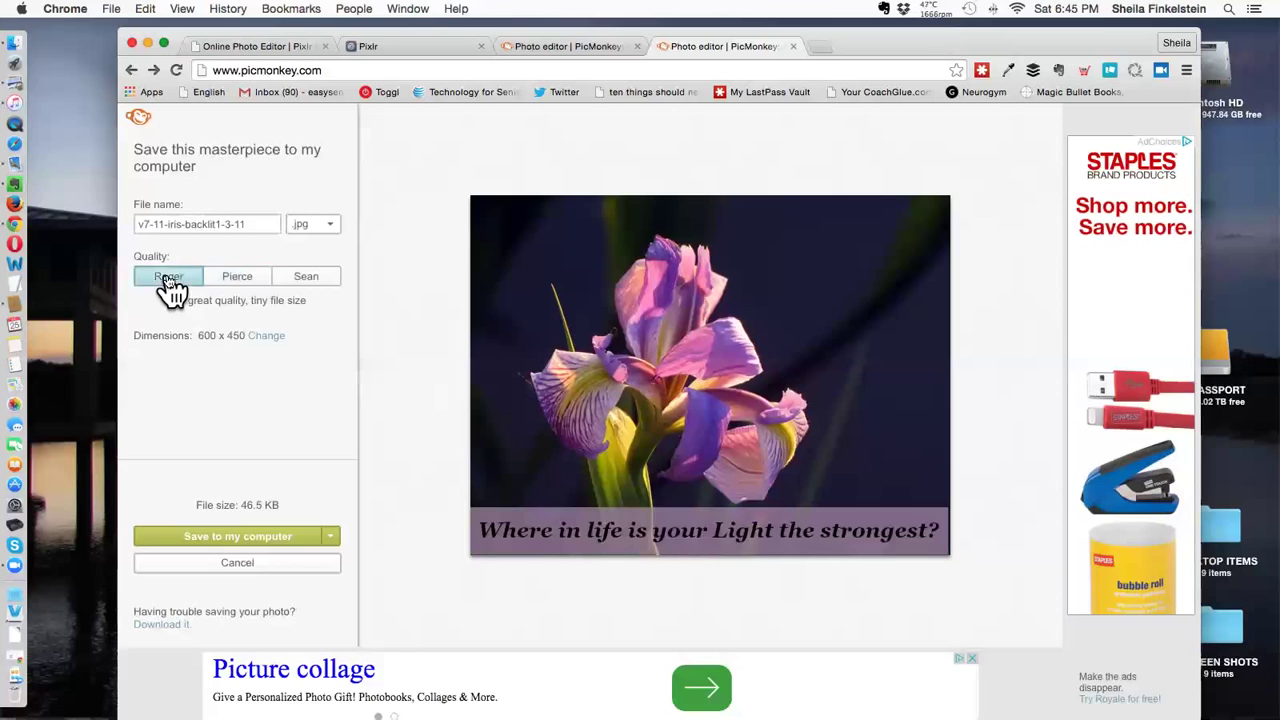
left_click(303, 279)
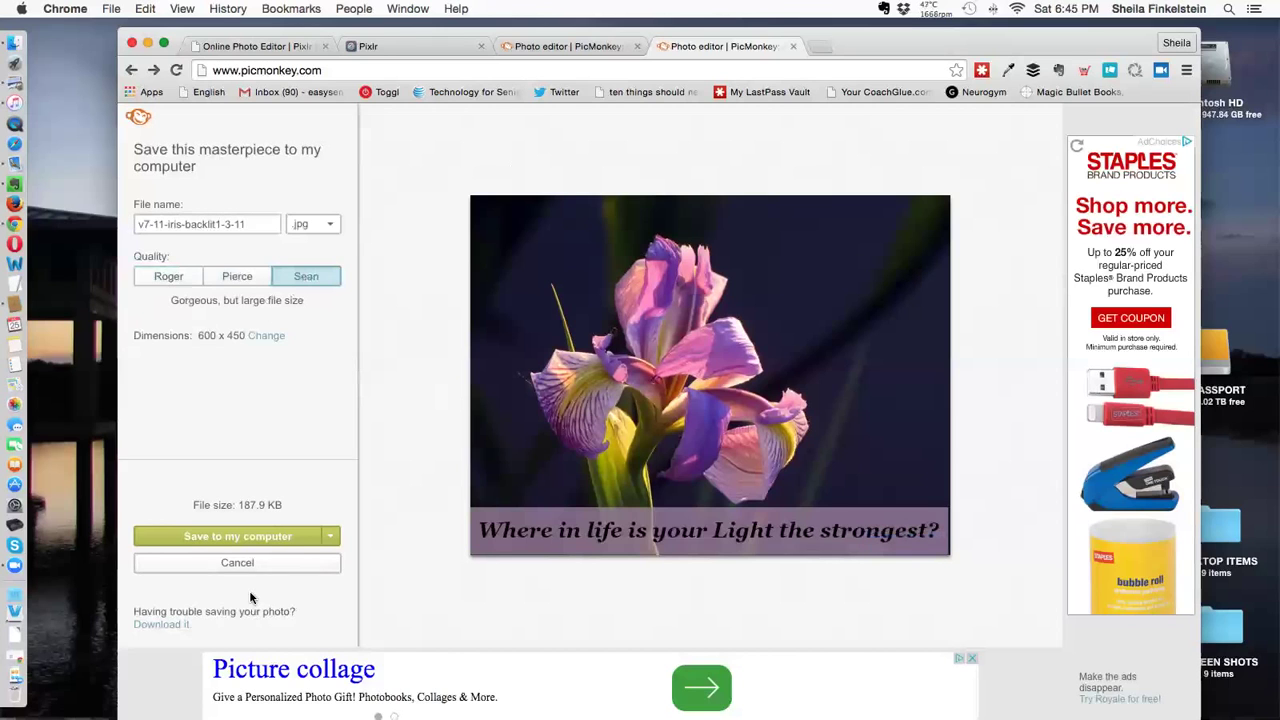
left_click(236, 538)
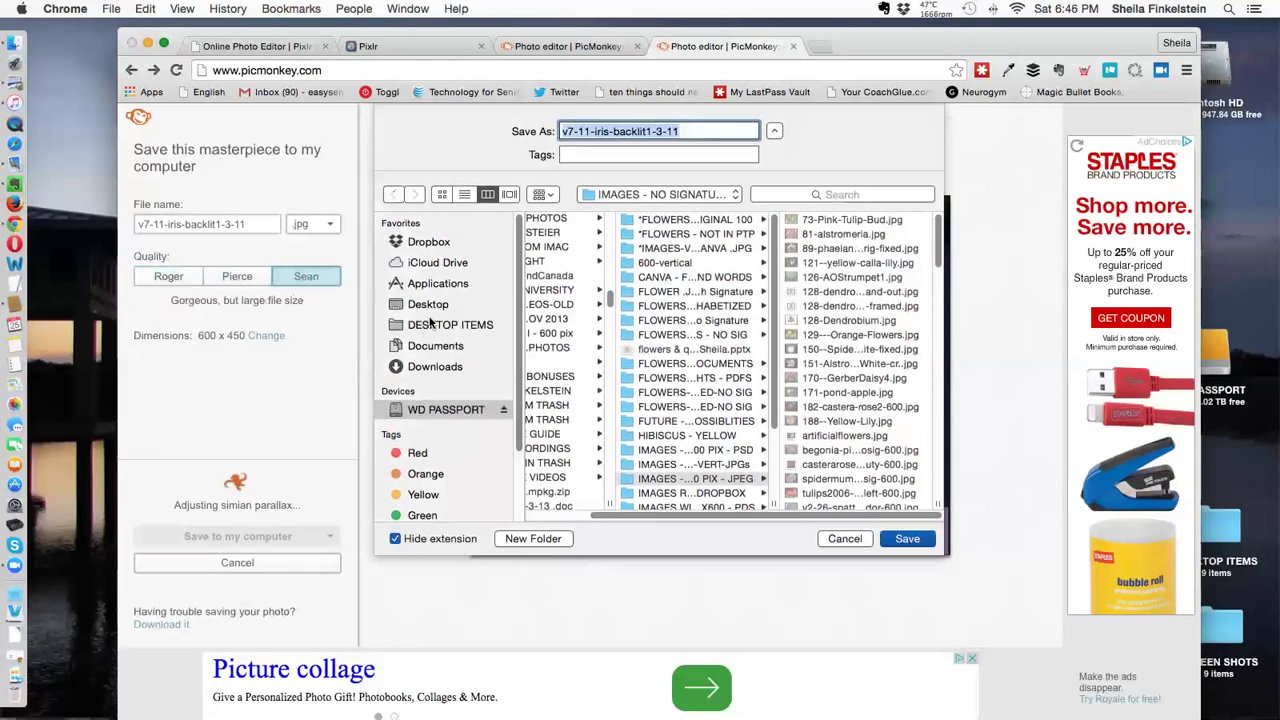
Save the iris JPG to the Desktop folder
left_click(428, 304)
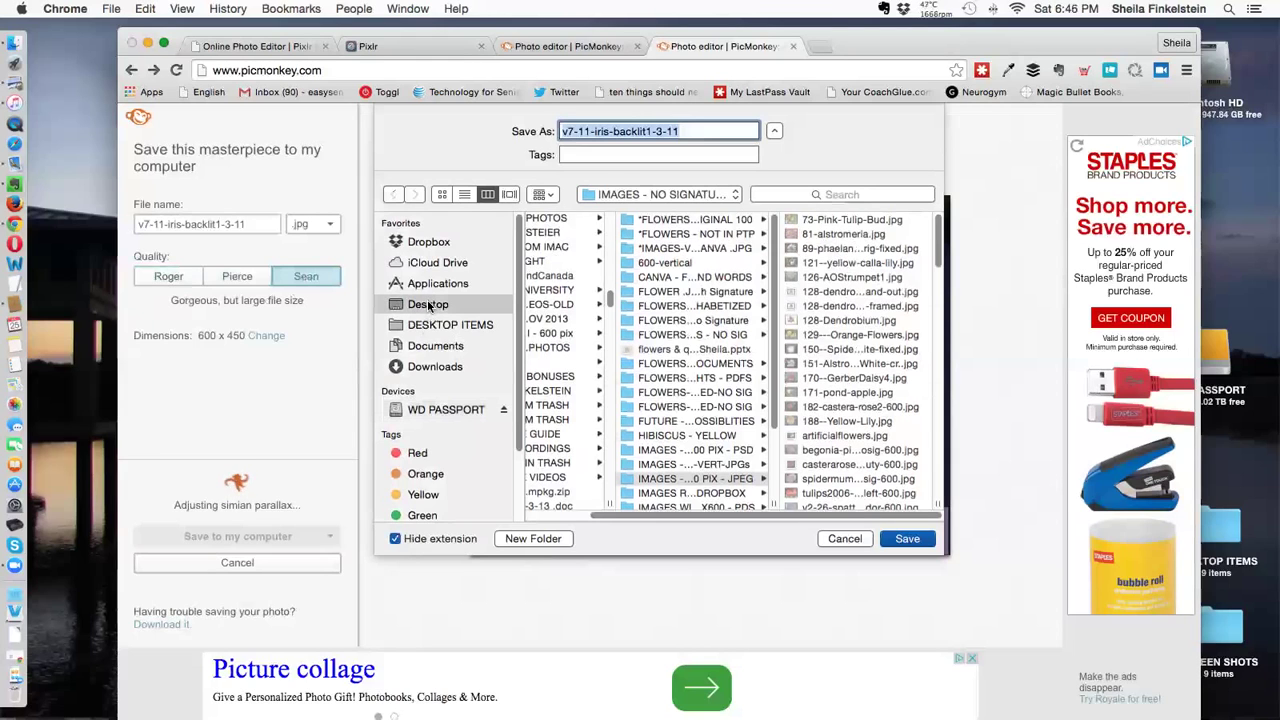
left_click(910, 541)
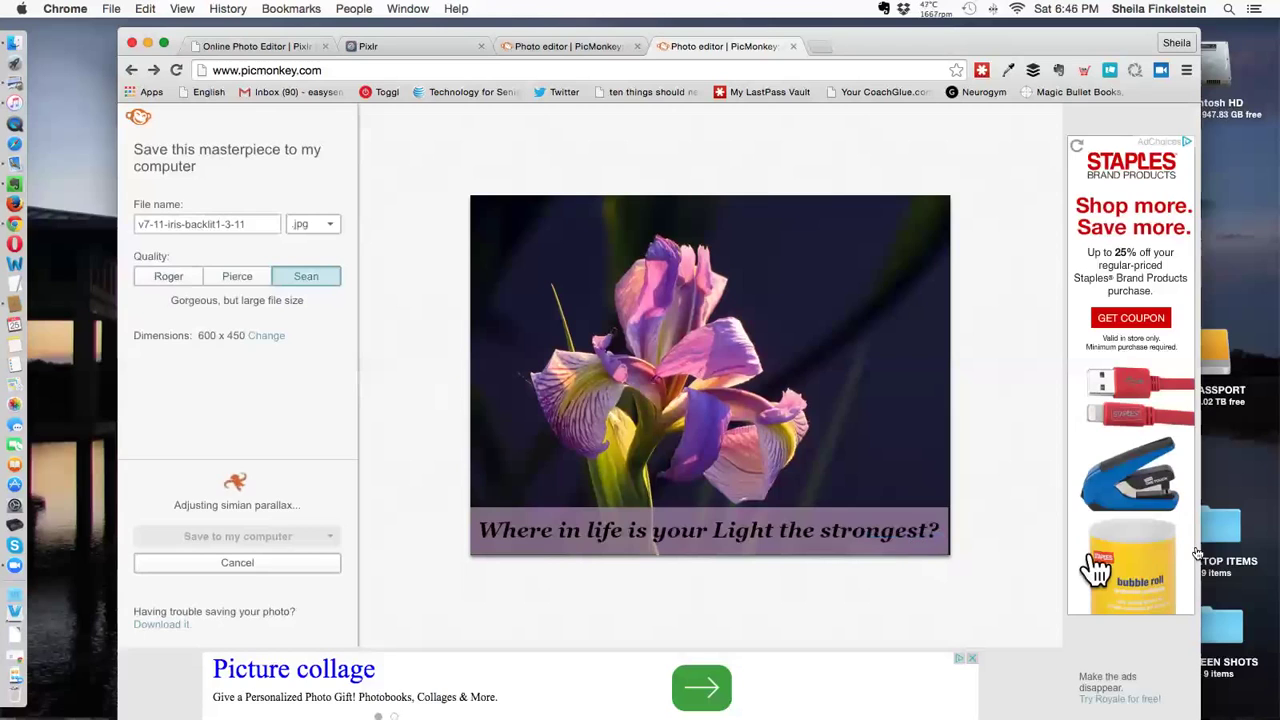